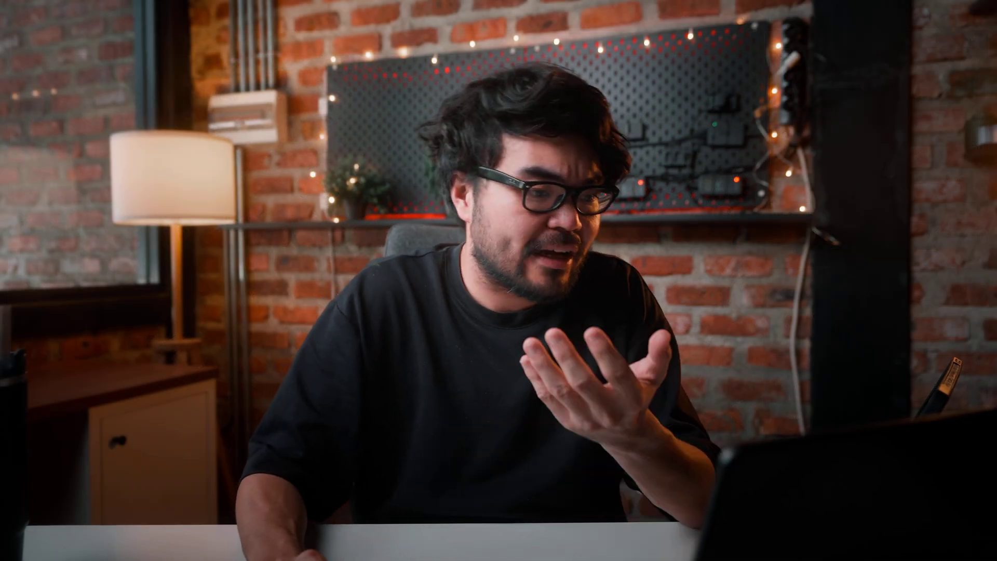
# Adjust the photo's white balance to a Temp of 5,265 and a Tint of +16
pyautogui.moveTo(883, 261); pyautogui.dragTo(881, 266)
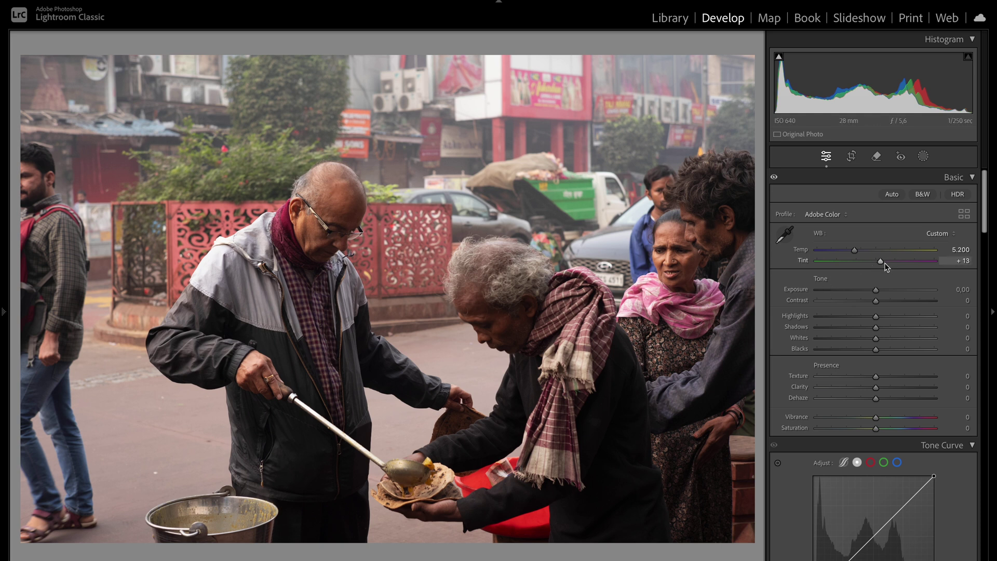
pyautogui.moveTo(884, 266); pyautogui.dragTo(886, 266)
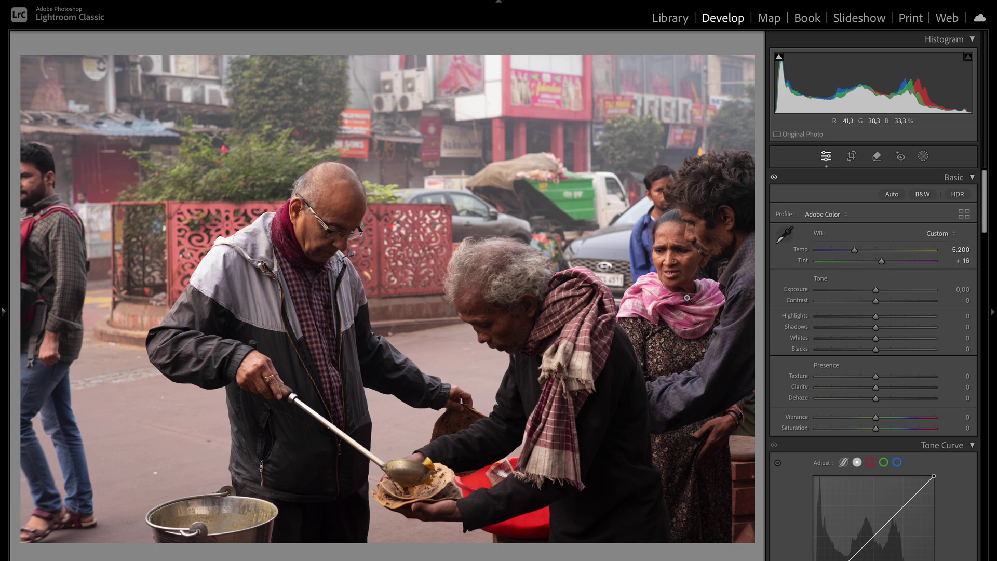
pyautogui.moveTo(855, 250); pyautogui.dragTo(858, 252)
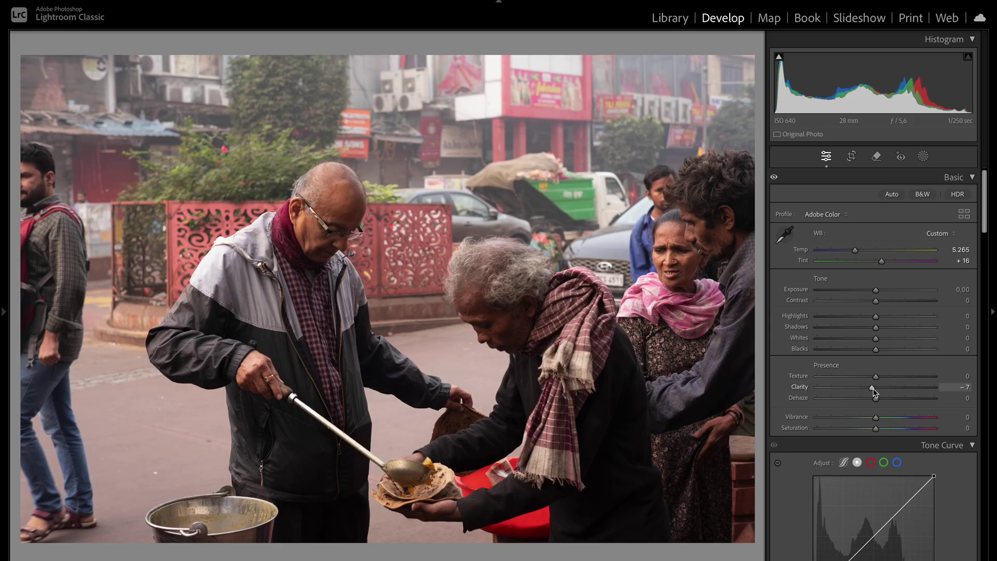
# Soften the photo with Texture −7, Clarity −8 and Dehaze −12, and set Exposure to +0.30 and Contrast to −33
pyautogui.moveTo(872, 388); pyautogui.dragTo(866, 399)
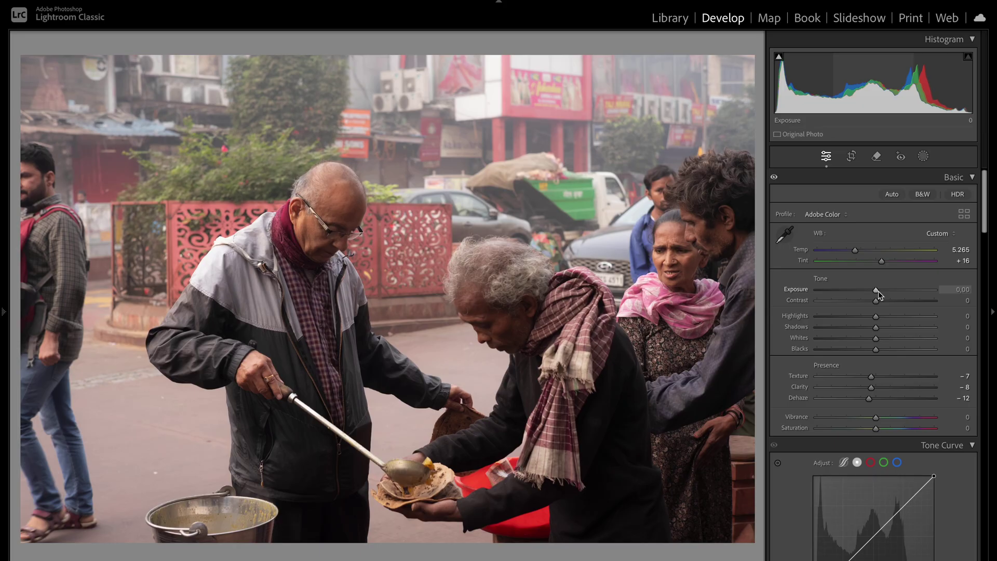
pyautogui.moveTo(878, 290); pyautogui.dragTo(881, 290)
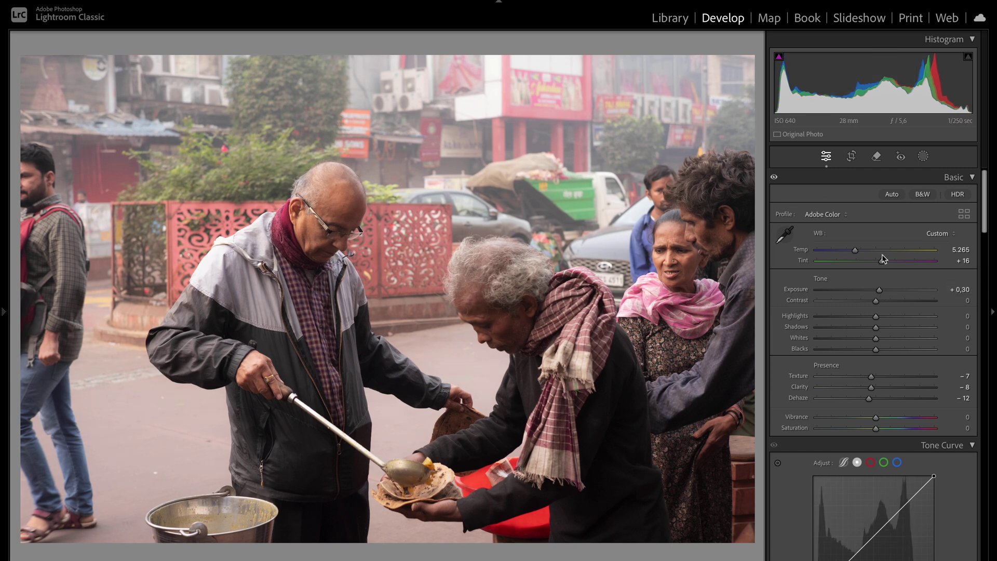
pyautogui.moveTo(877, 302); pyautogui.dragTo(860, 301)
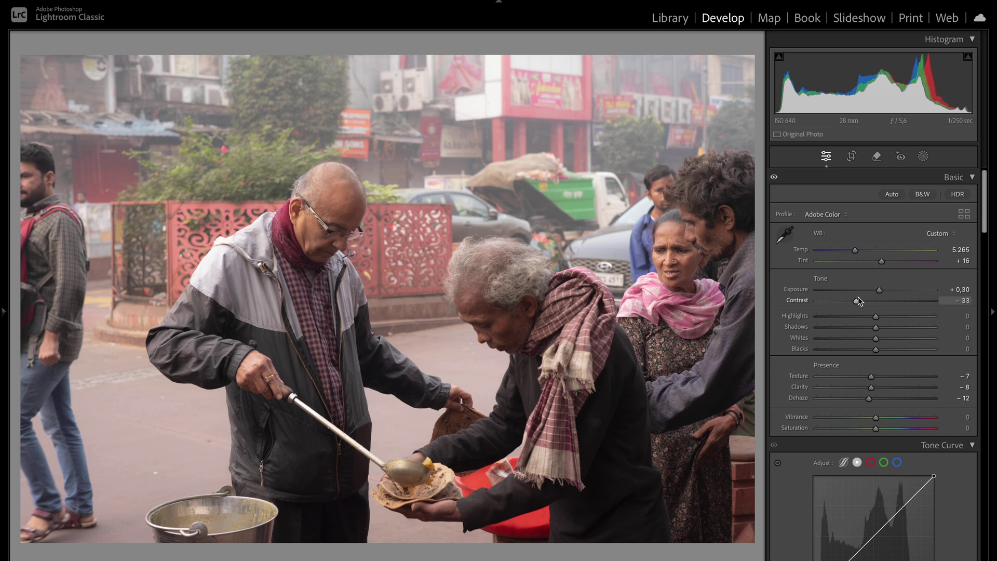
# Set the basic tone Highlights to −20 and Shadows to +20
pyautogui.scroll(-1, 937, 349)
pyautogui.scroll(1, 936, 345)
pyautogui.scroll(-2, 921, 414)
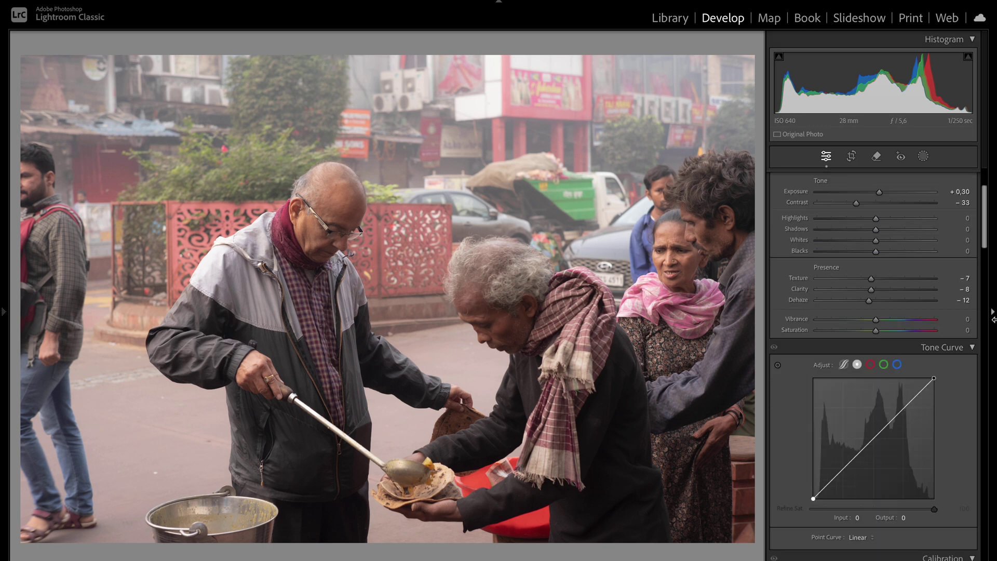
pyautogui.scroll(1, 906, 332)
pyautogui.scroll(1, 908, 335)
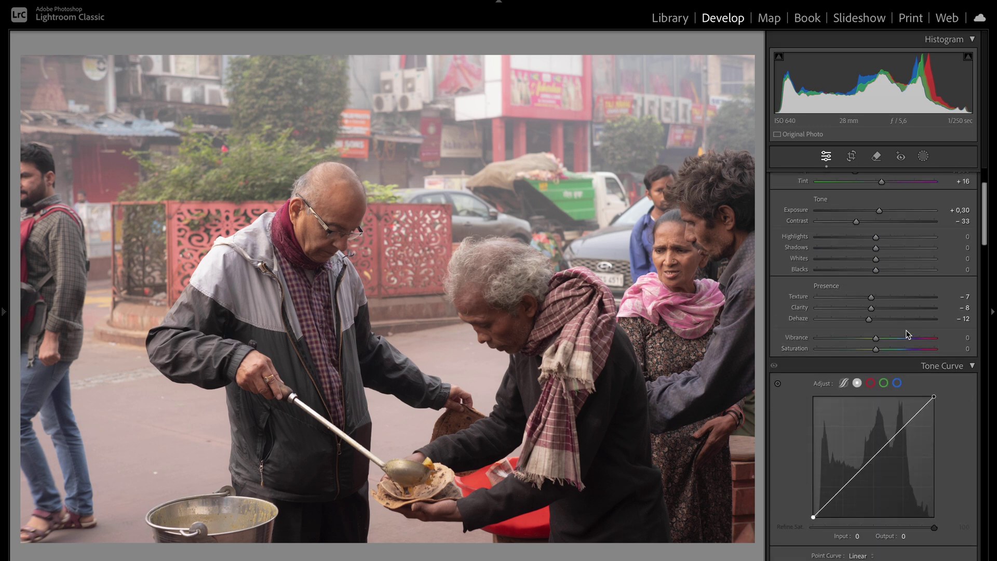
pyautogui.moveTo(876, 246); pyautogui.dragTo(848, 244)
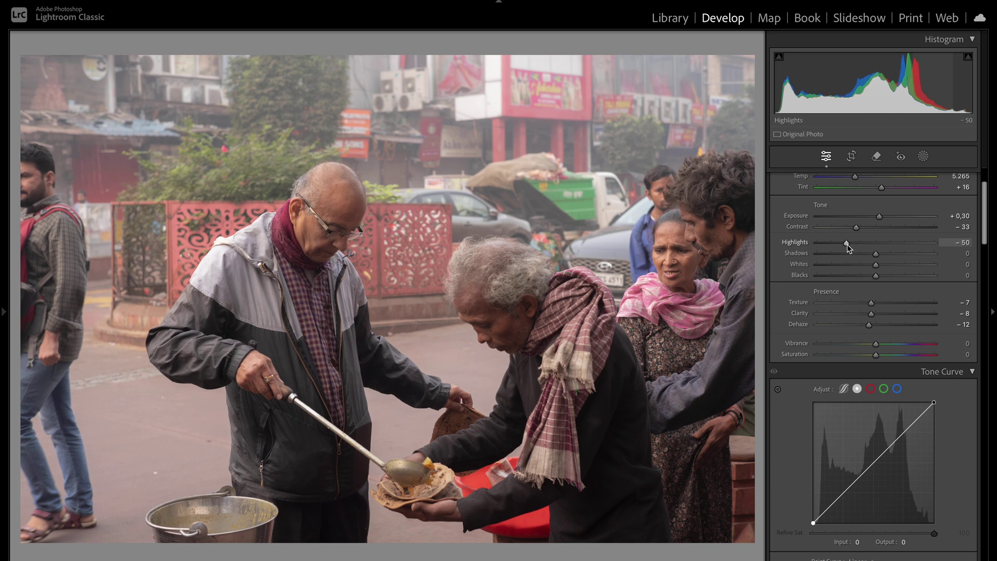
pyautogui.moveTo(849, 244); pyautogui.dragTo(864, 241)
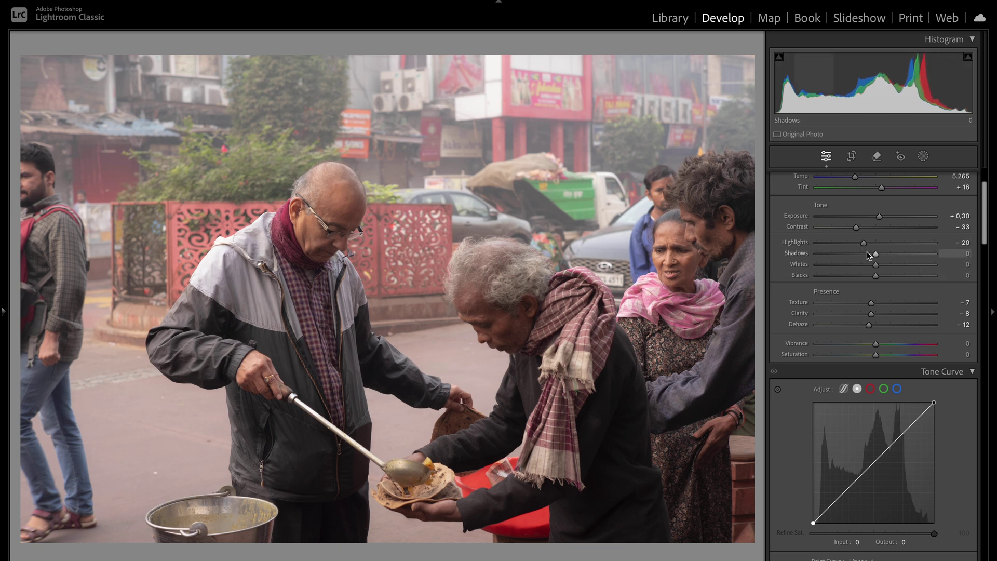
pyautogui.moveTo(880, 253); pyautogui.dragTo(889, 254)
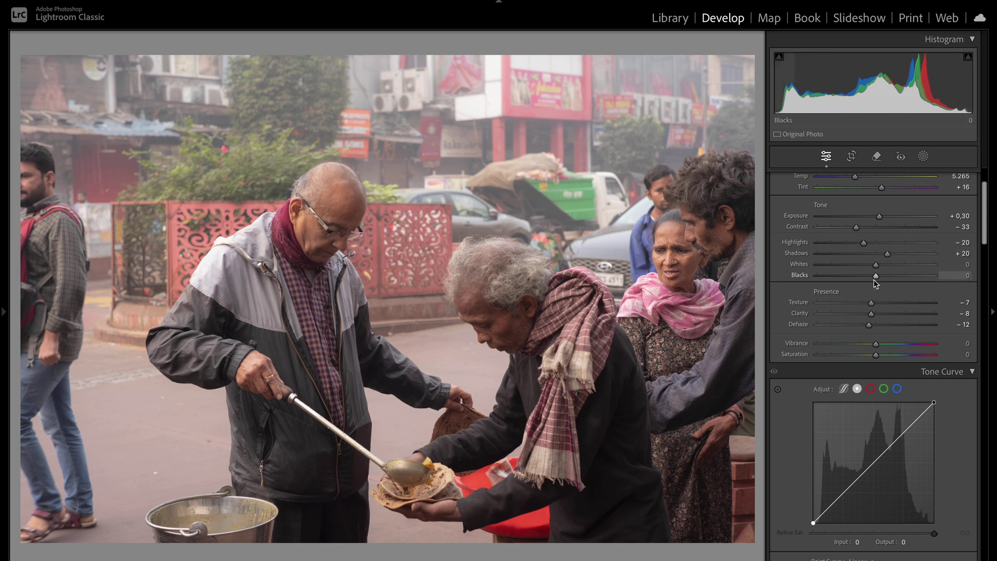
# Set Blacks to −14 and Whites to −18, and undo a trial Dehaze setting of −76
pyautogui.moveTo(876, 276); pyautogui.dragTo(872, 277)
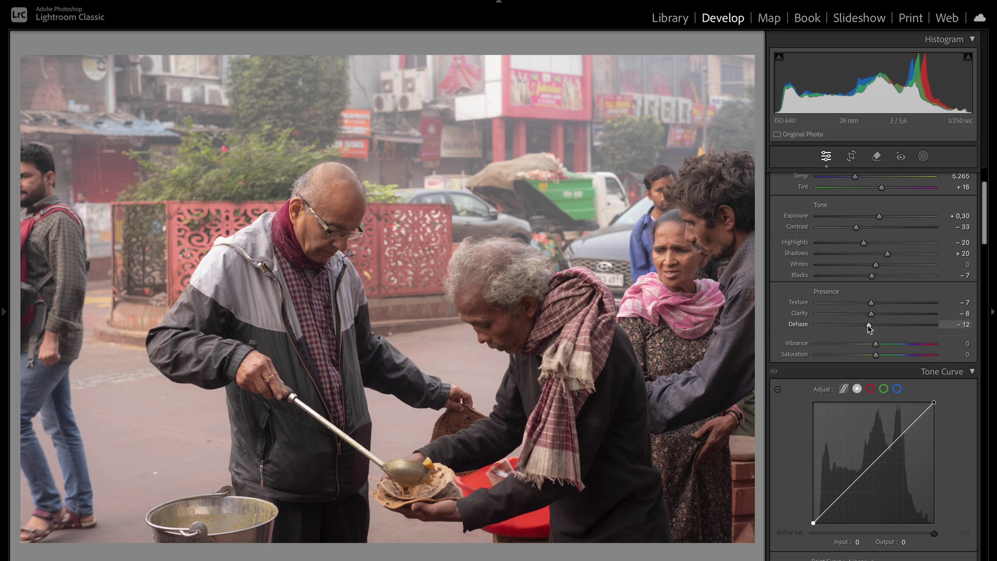
pyautogui.moveTo(868, 325); pyautogui.dragTo(830, 324)
pyautogui.hotkey('ctrl', 'z')
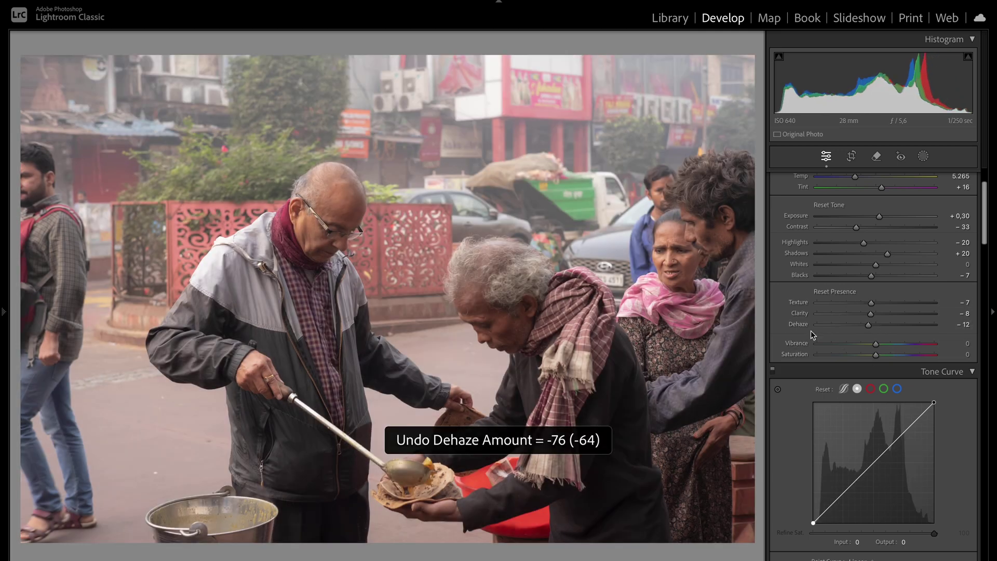
pyautogui.moveTo(871, 276)
pyautogui.mouseDown()
pyautogui.moveTo(847, 278)
pyautogui.moveTo(872, 281)
pyautogui.mouseUp()
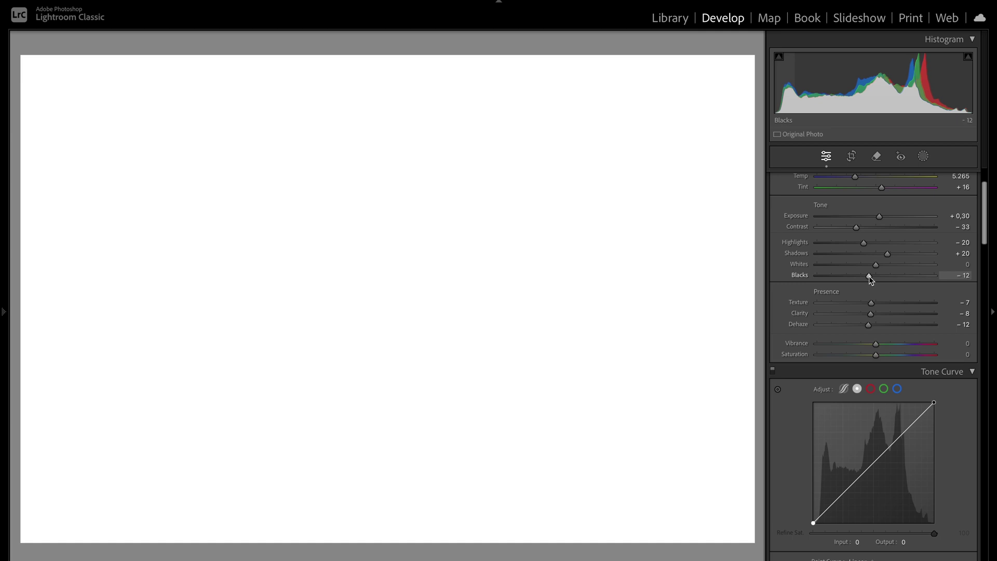
pyautogui.moveTo(868, 276)
pyautogui.mouseDown()
pyautogui.moveTo(874, 267)
pyautogui.moveTo(856, 268)
pyautogui.moveTo(866, 268)
pyautogui.mouseUp()
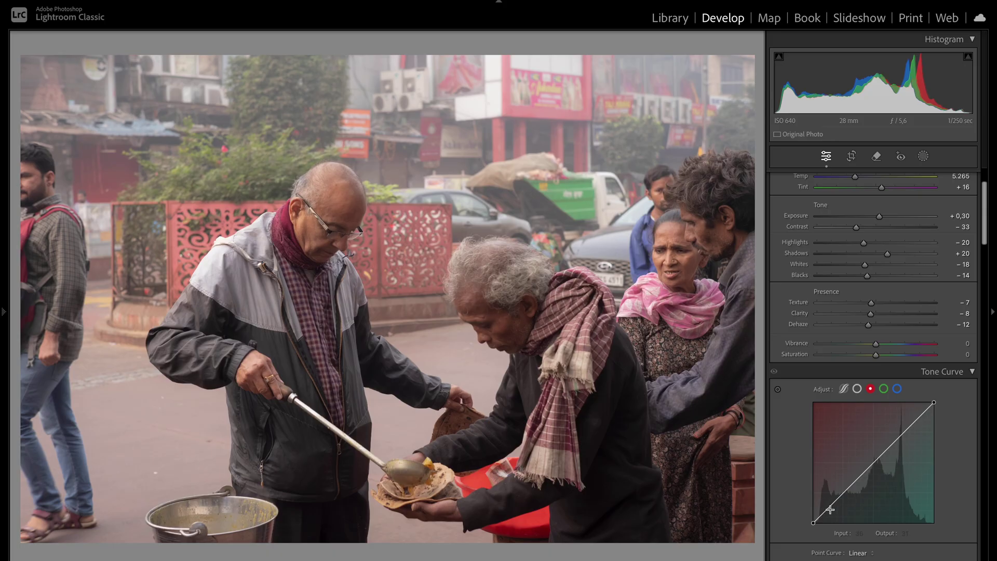
# Shape the red channel's tone curve into an S, lowering the shadow point to 34/18, raising the midtones and setting the white point to 255/244
pyautogui.click(830, 509)
pyautogui.click(873, 464)
pyautogui.click(899, 438)
pyautogui.moveTo(830, 507); pyautogui.dragTo(830, 515)
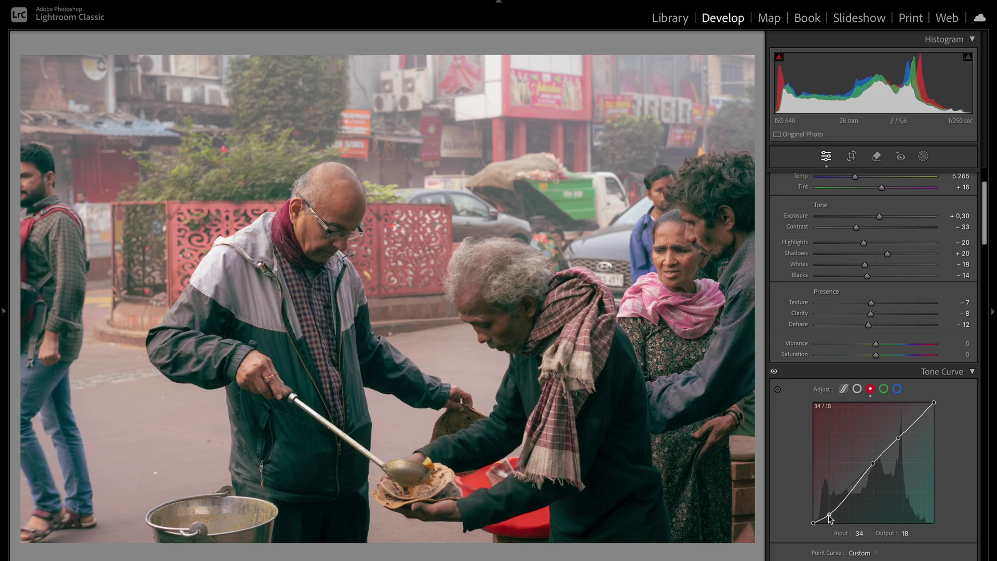
pyautogui.moveTo(872, 464); pyautogui.dragTo(939, 411)
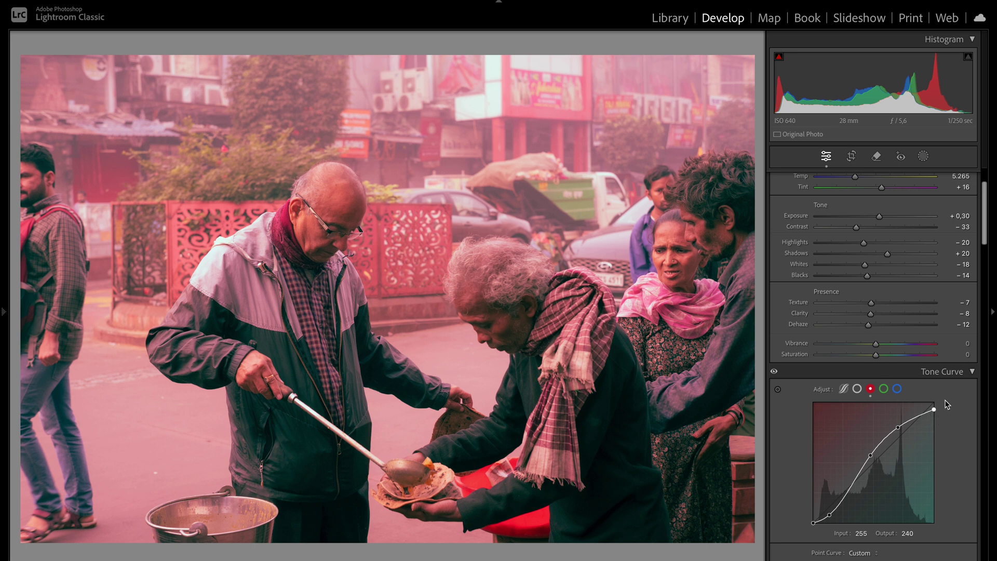
pyautogui.moveTo(935, 411); pyautogui.dragTo(936, 406)
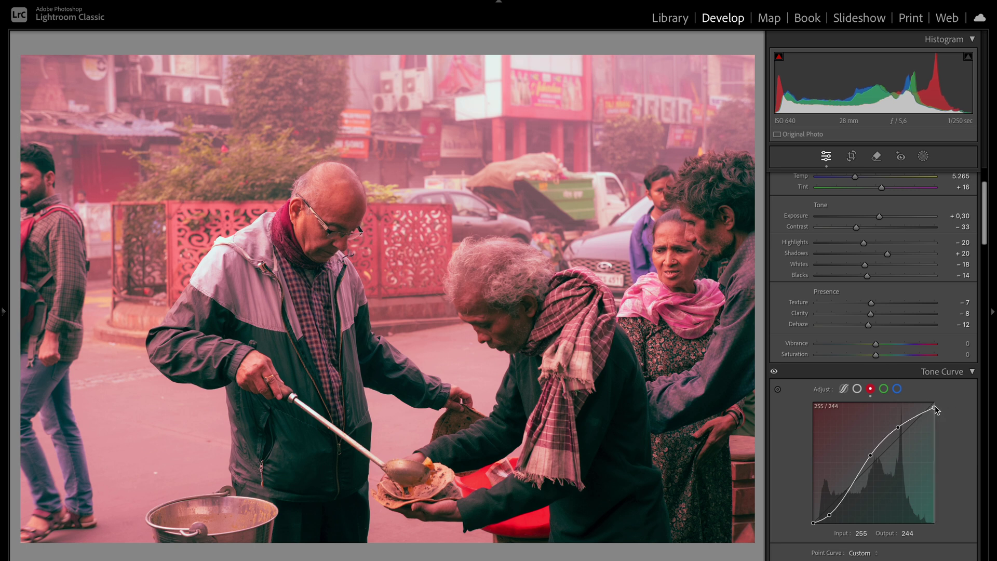
# Copy the red channel's tone curve settings and paste them into the green and blue channels
pyautogui.rightClick(893, 461)
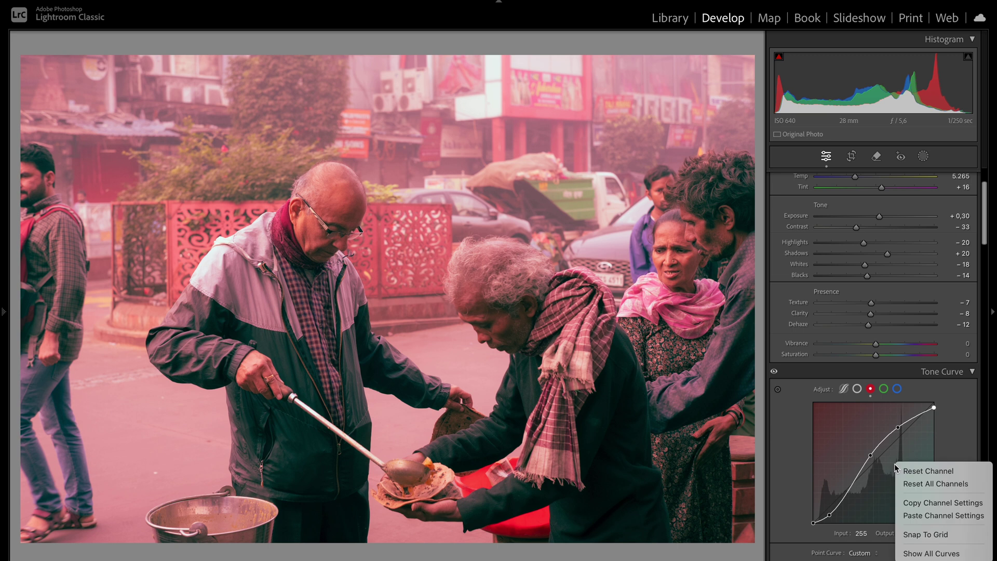
pyautogui.click(938, 502)
pyautogui.click(883, 391)
pyautogui.rightClick(844, 450)
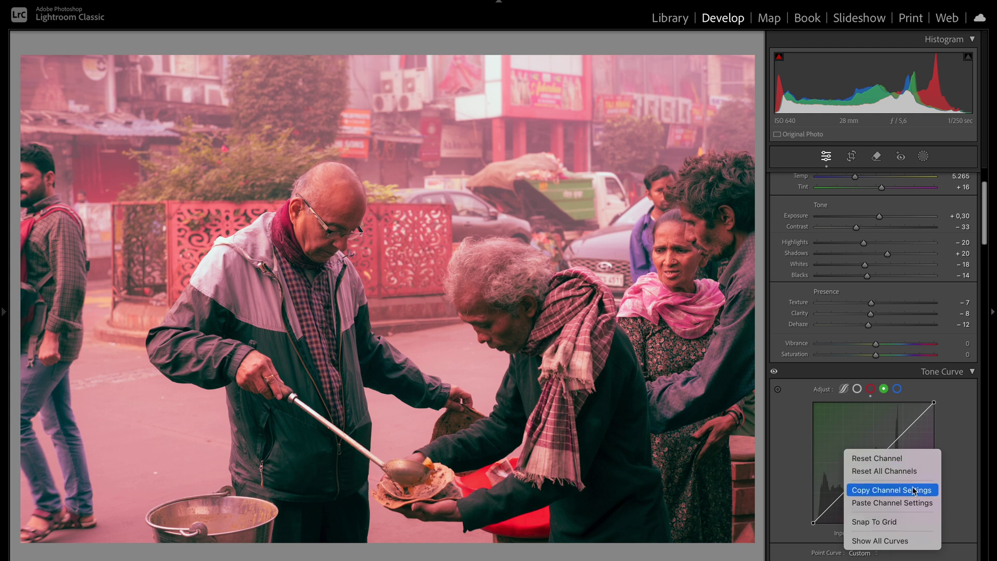
pyautogui.click(909, 503)
pyautogui.click(897, 389)
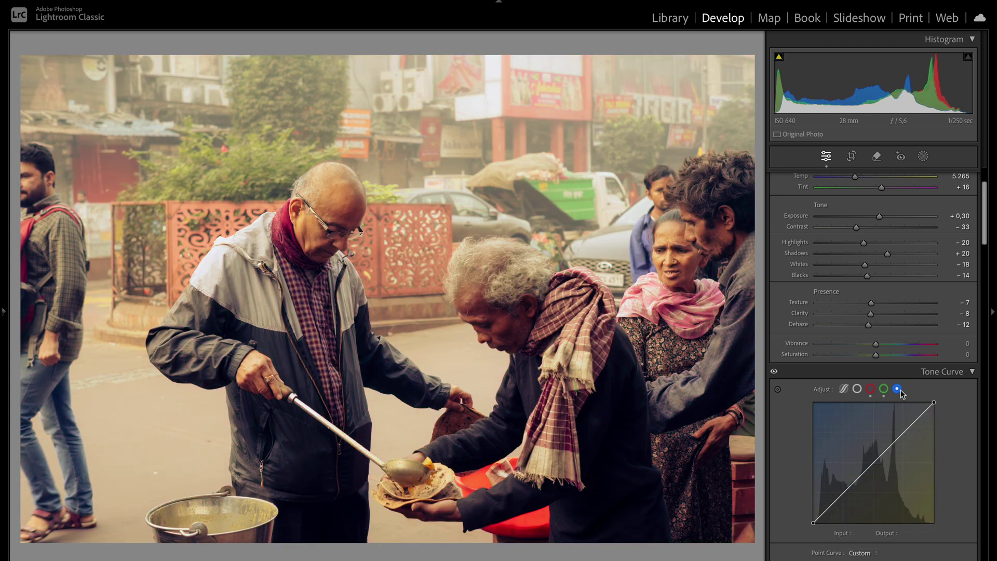
pyautogui.rightClick(869, 431)
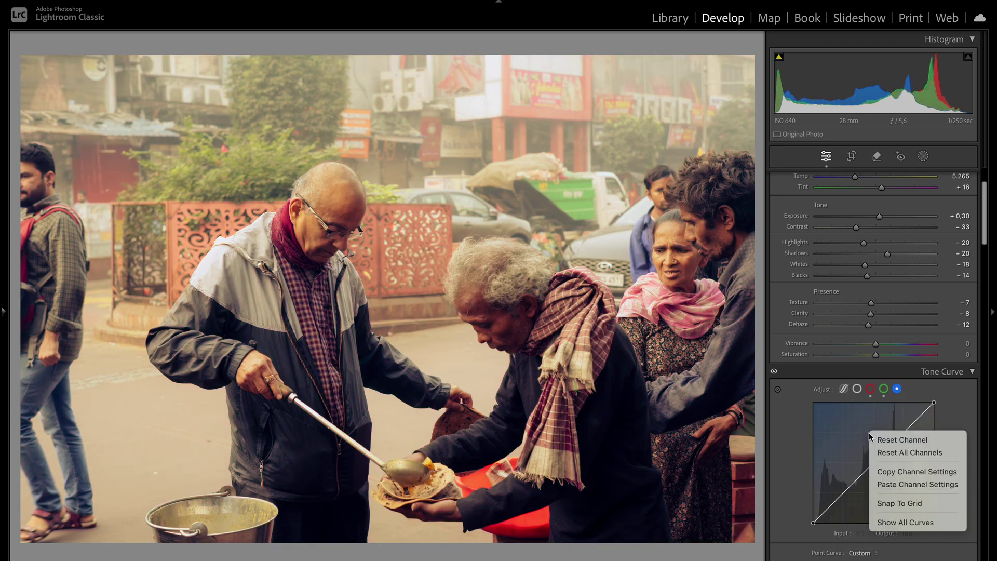
pyautogui.click(914, 485)
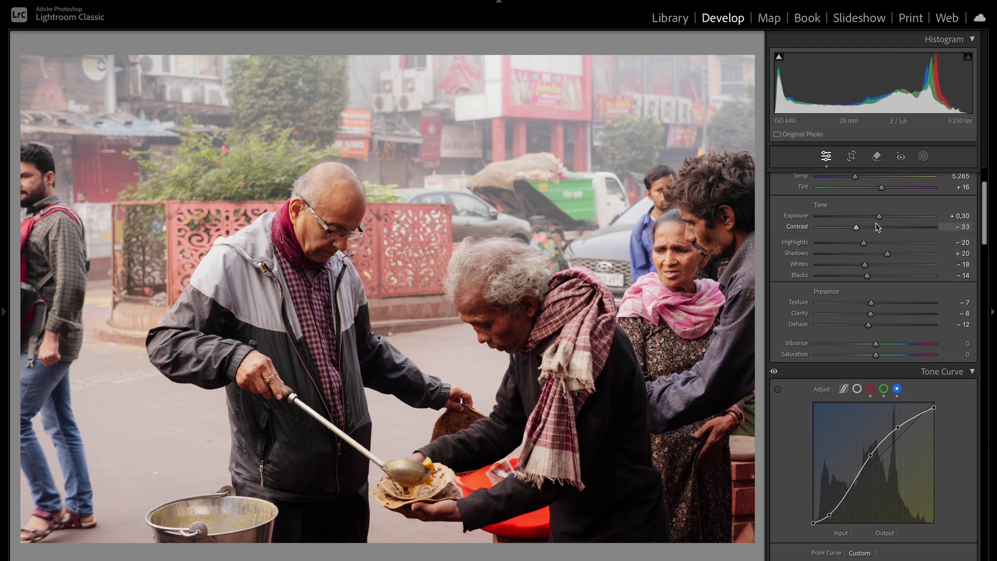
# Reduce Exposure to +0.05 and set the parametric tone curve's Shadows region to +18
pyautogui.moveTo(879, 217); pyautogui.dragTo(877, 219)
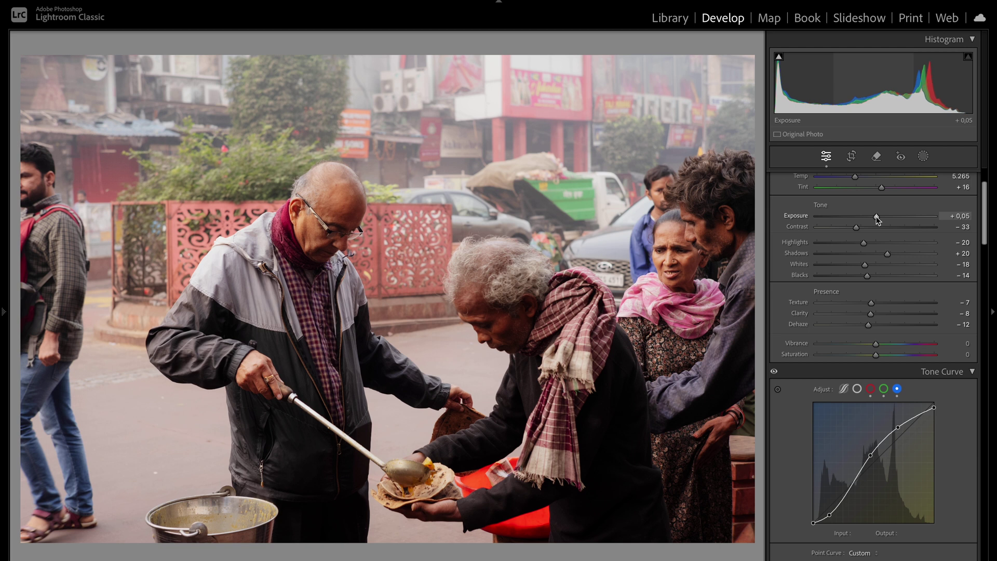
pyautogui.click(844, 389)
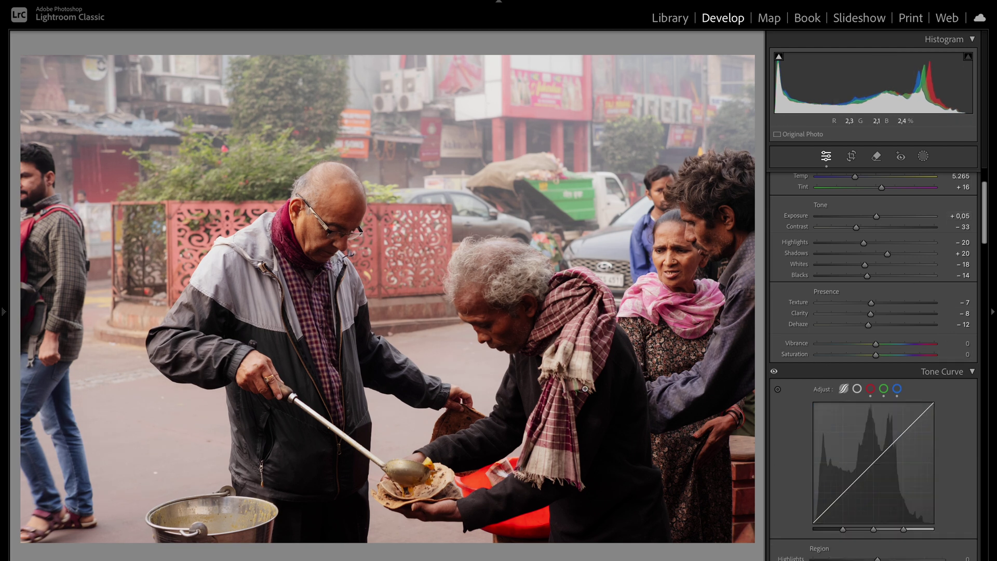
pyautogui.scroll(-2, 857, 470)
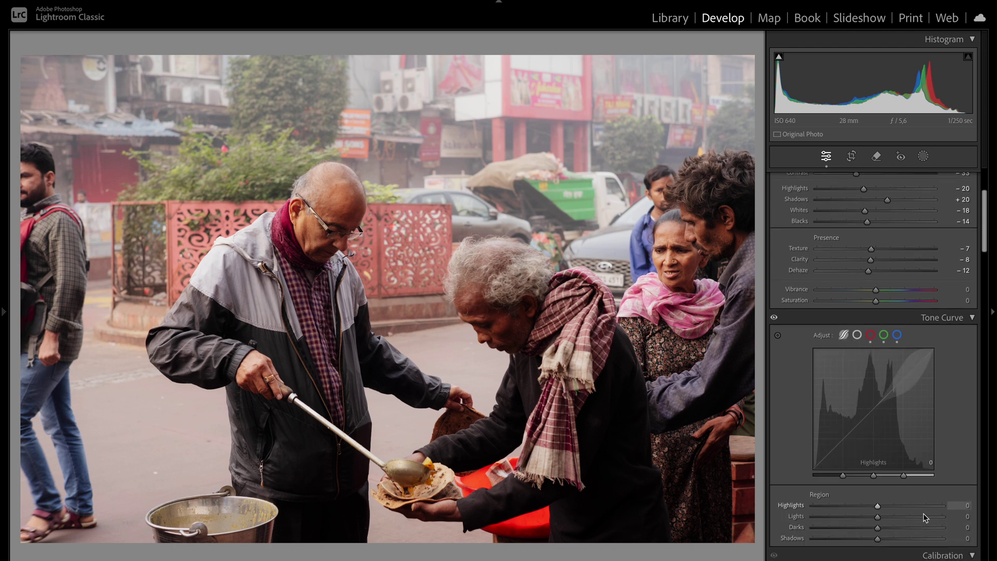
pyautogui.moveTo(877, 544)
pyautogui.mouseDown()
pyautogui.moveTo(899, 540)
pyautogui.moveTo(890, 539)
pyautogui.mouseUp()
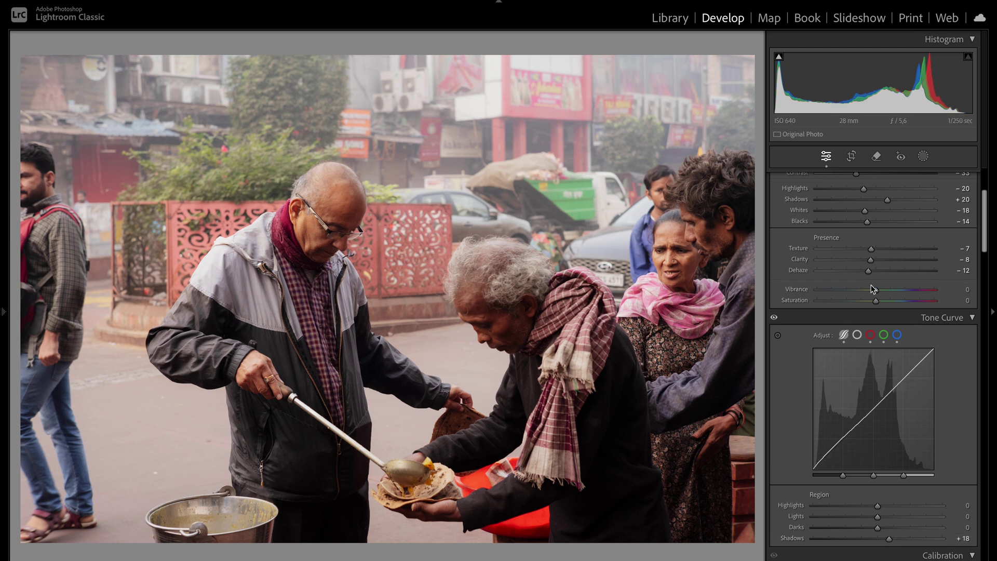
# Set Vibrance to −16 and compare the edited photo with its unedited version
pyautogui.moveTo(874, 290); pyautogui.dragTo(866, 292)
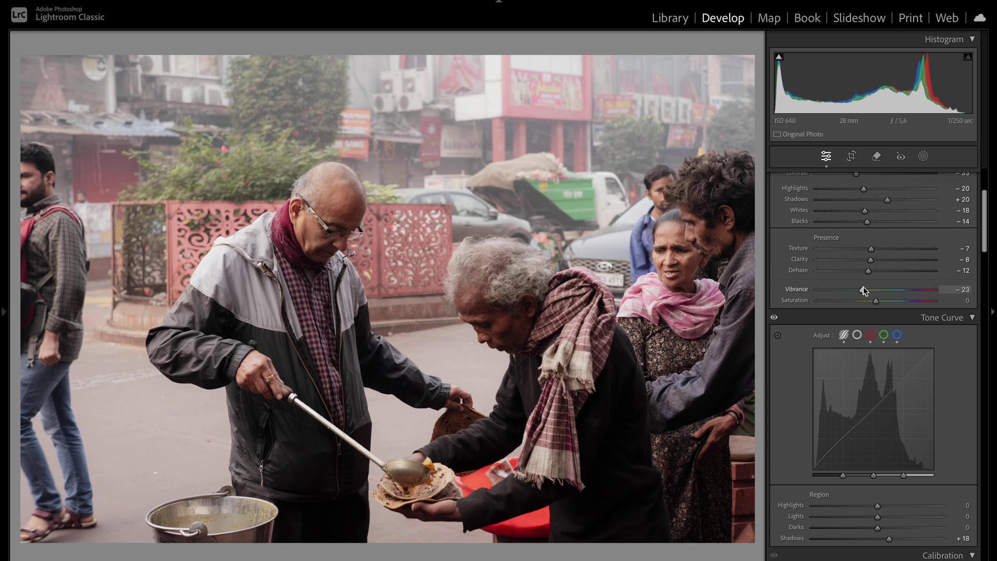
pyautogui.moveTo(864, 289); pyautogui.dragTo(868, 291)
pyautogui.press('\\')
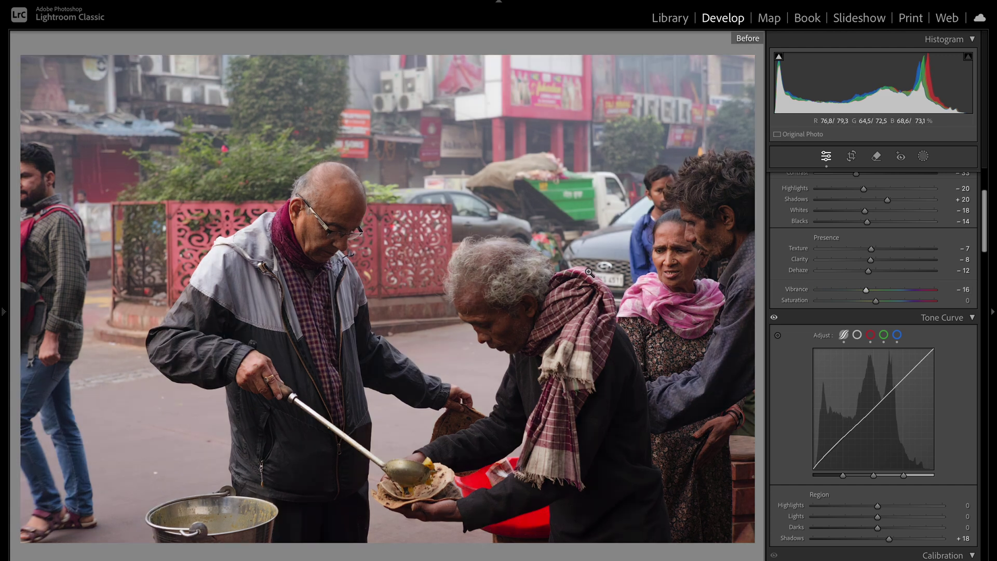
pyautogui.press('\\')
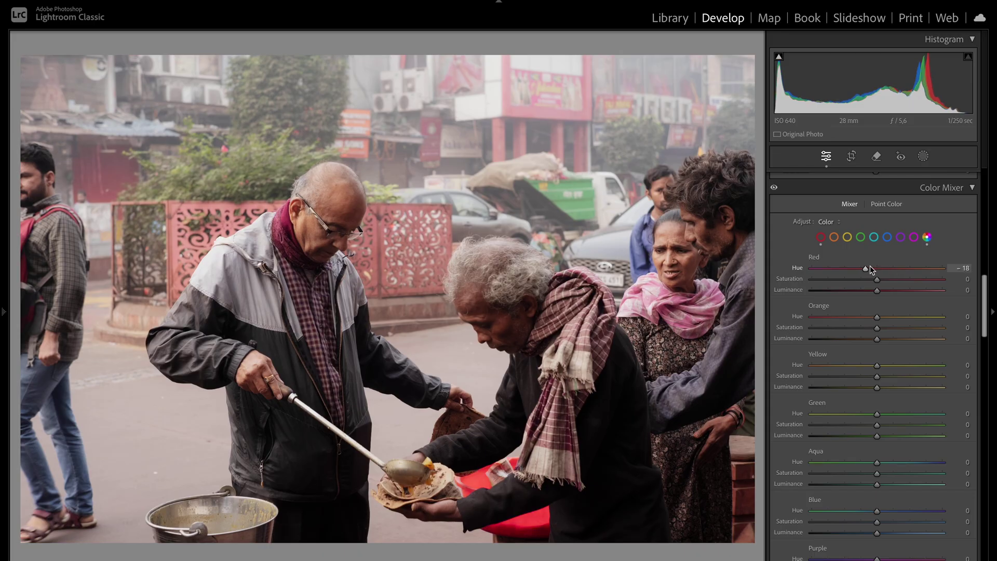
pyautogui.moveTo(871, 269); pyautogui.dragTo(945, 290)
pyautogui.doubleClick(821, 272)
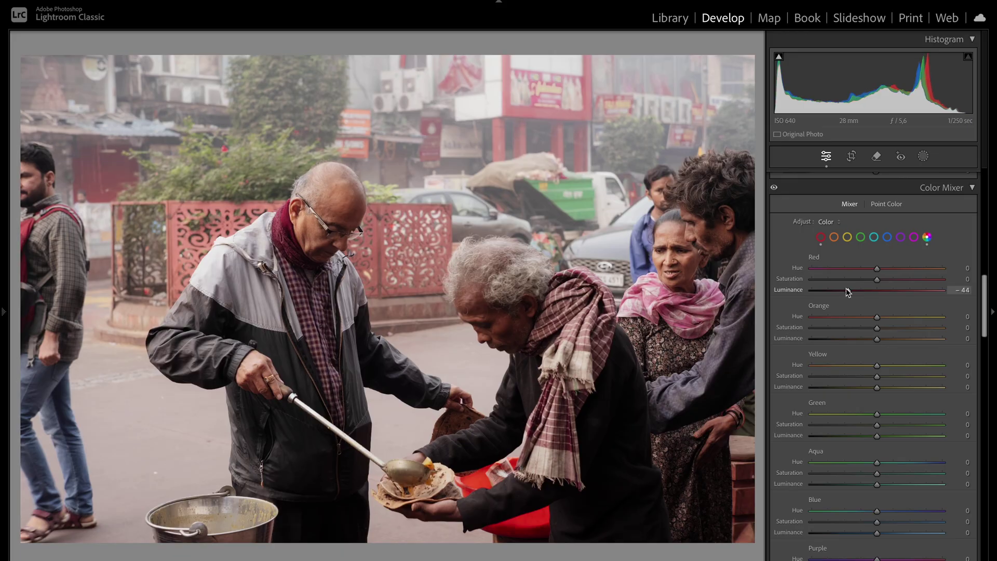
pyautogui.moveTo(876, 289); pyautogui.dragTo(880, 289)
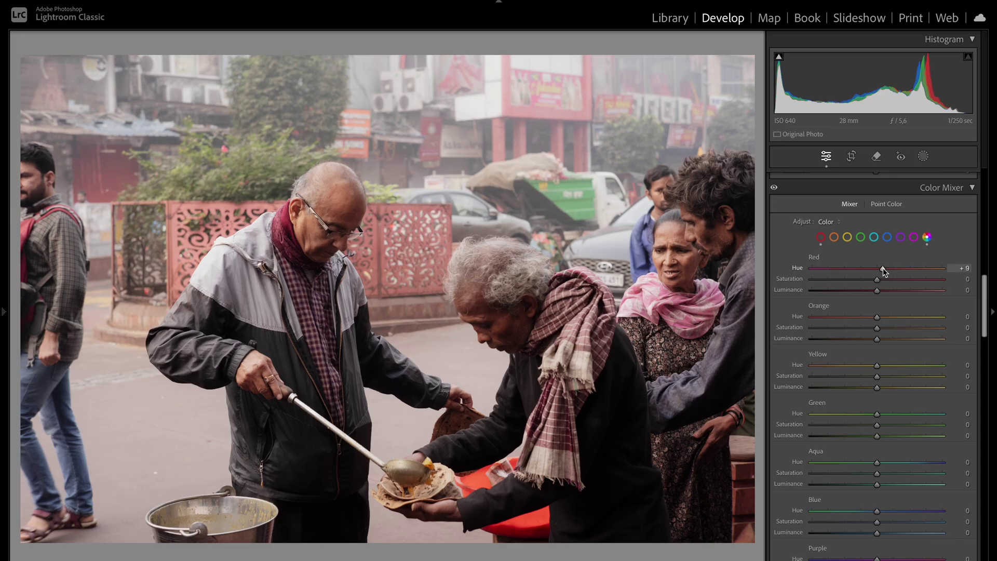
# In the Color Mixer, set Red to Hue +10, Saturation −15 and Luminance −5
pyautogui.moveTo(883, 268); pyautogui.dragTo(884, 268)
pyautogui.doubleClick(884, 268)
pyautogui.moveTo(885, 269); pyautogui.dragTo(887, 268)
pyautogui.moveTo(872, 280); pyautogui.dragTo(868, 280)
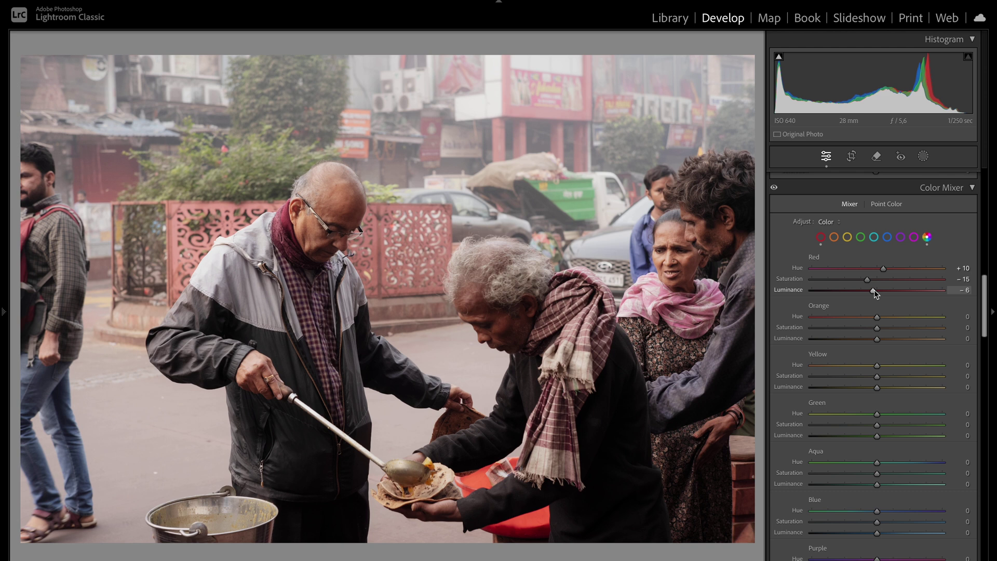
pyautogui.moveTo(874, 290); pyautogui.dragTo(875, 289)
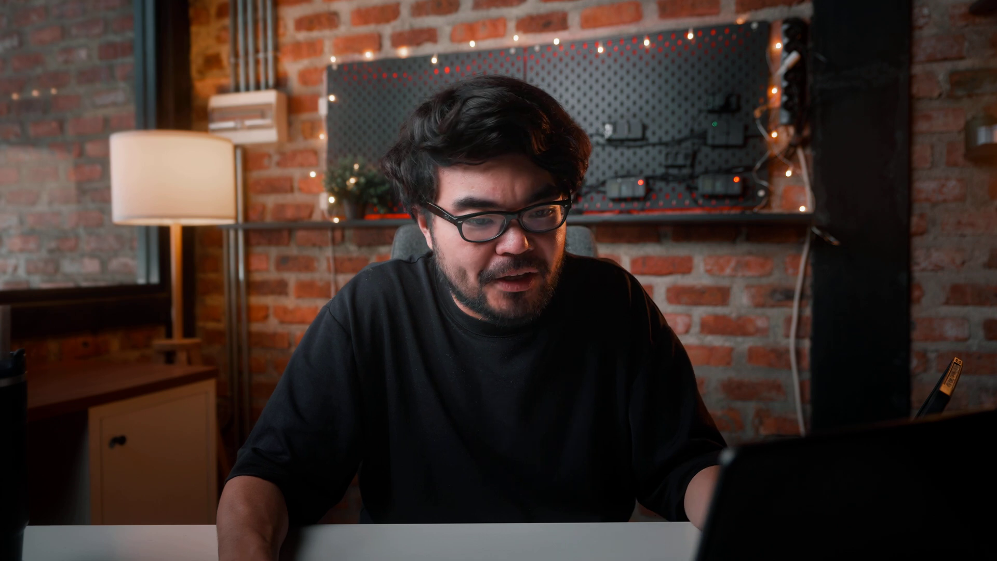
pyautogui.moveTo(877, 316); pyautogui.dragTo(975, 323)
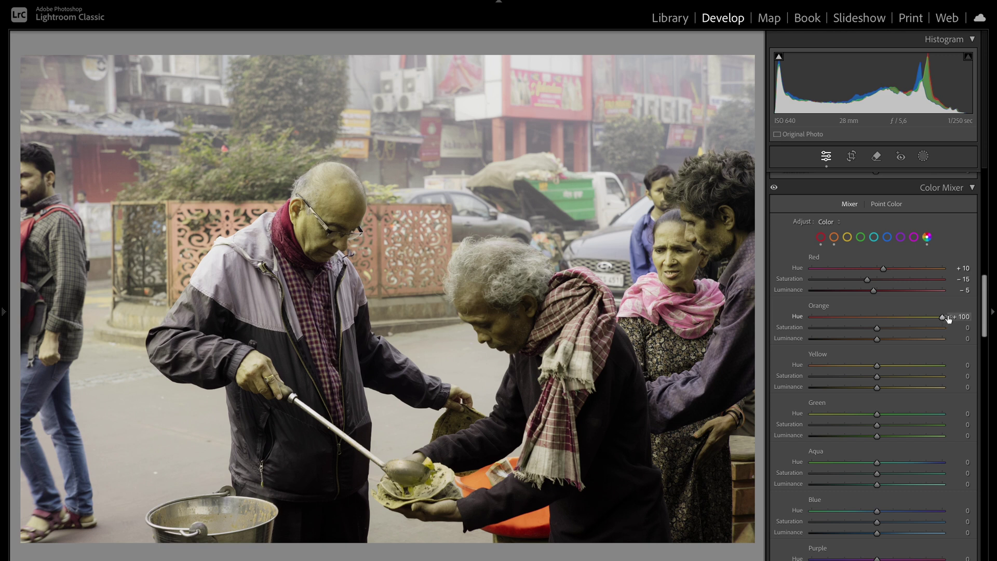
pyautogui.moveTo(945, 317); pyautogui.dragTo(777, 325)
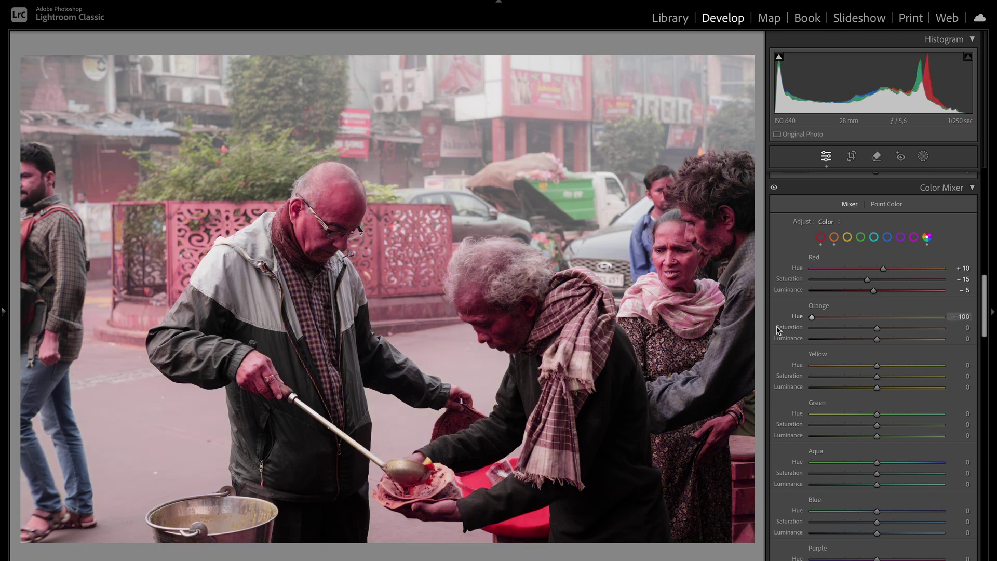
pyautogui.doubleClick(813, 318)
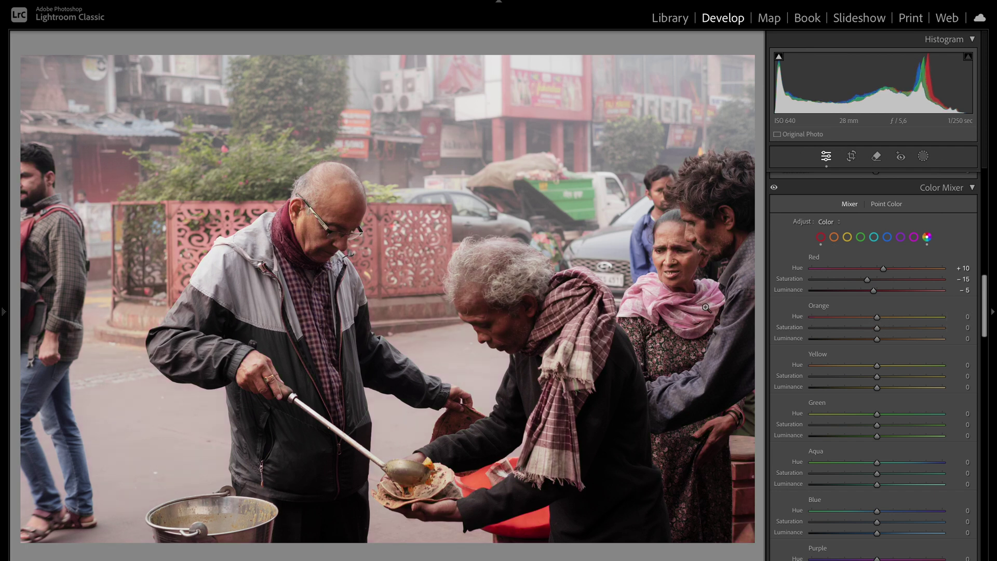
# Set the Color Mixer's Orange Saturation to −5, checking the skin tones on the standing man's face up close
pyautogui.click(335, 219)
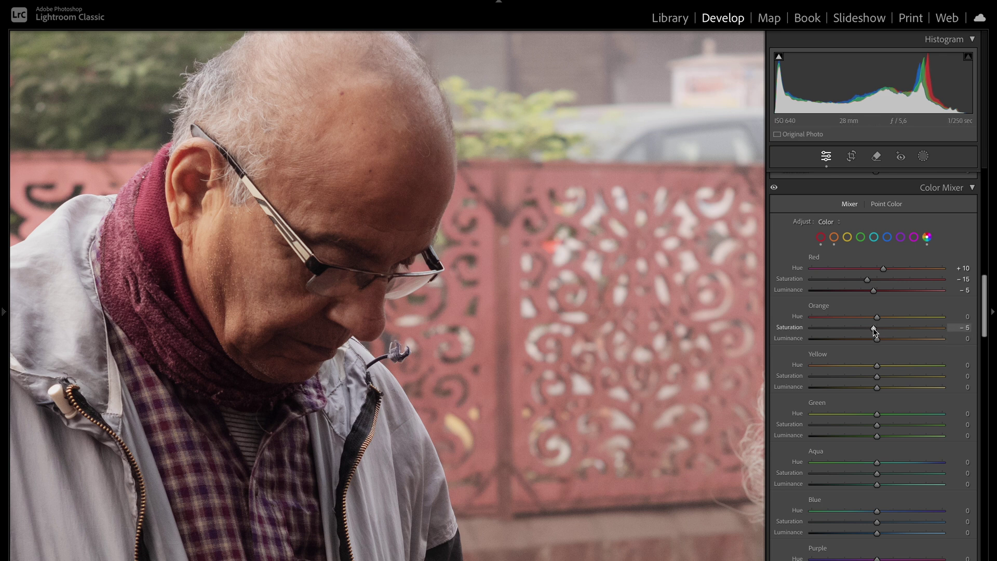
pyautogui.click(552, 301)
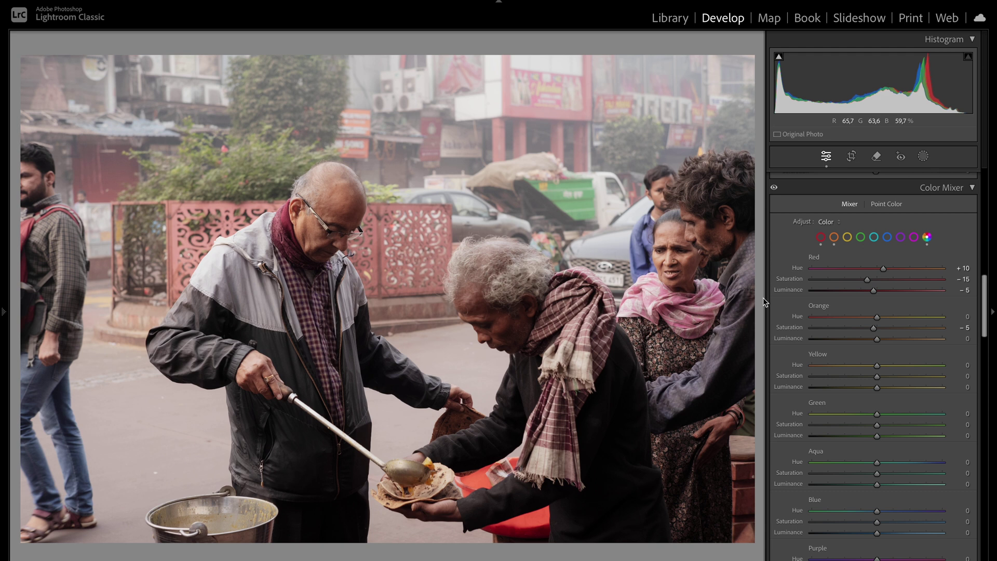
pyautogui.moveTo(874, 328)
pyautogui.mouseDown()
pyautogui.moveTo(860, 330)
pyautogui.moveTo(872, 329)
pyautogui.mouseUp()
# In the Color Mixer, set Yellow to Hue +5, Saturation −20 and Luminance −15
pyautogui.doubleClick(880, 366)
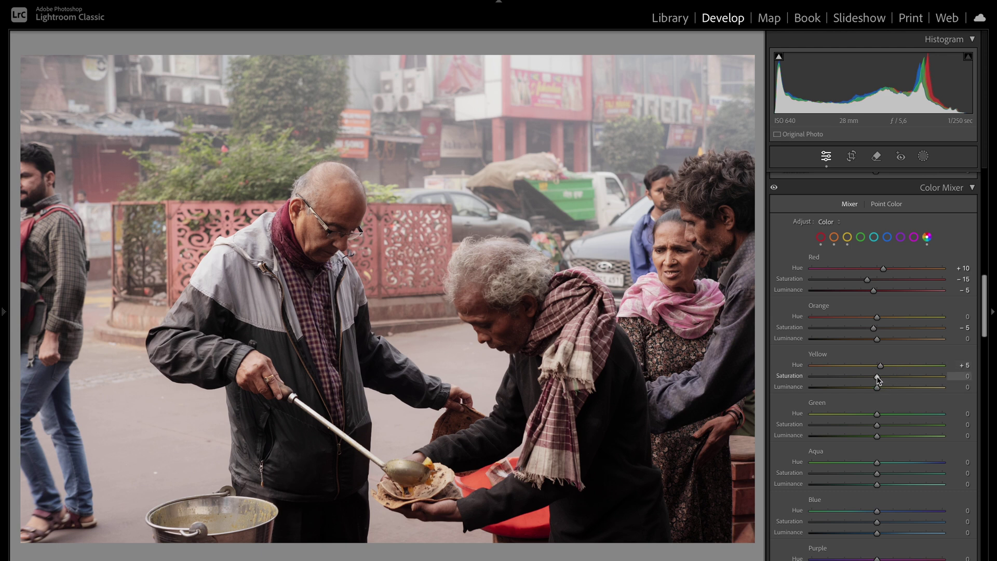
pyautogui.moveTo(867, 374); pyautogui.dragTo(866, 374)
pyautogui.moveTo(871, 389); pyautogui.dragTo(869, 389)
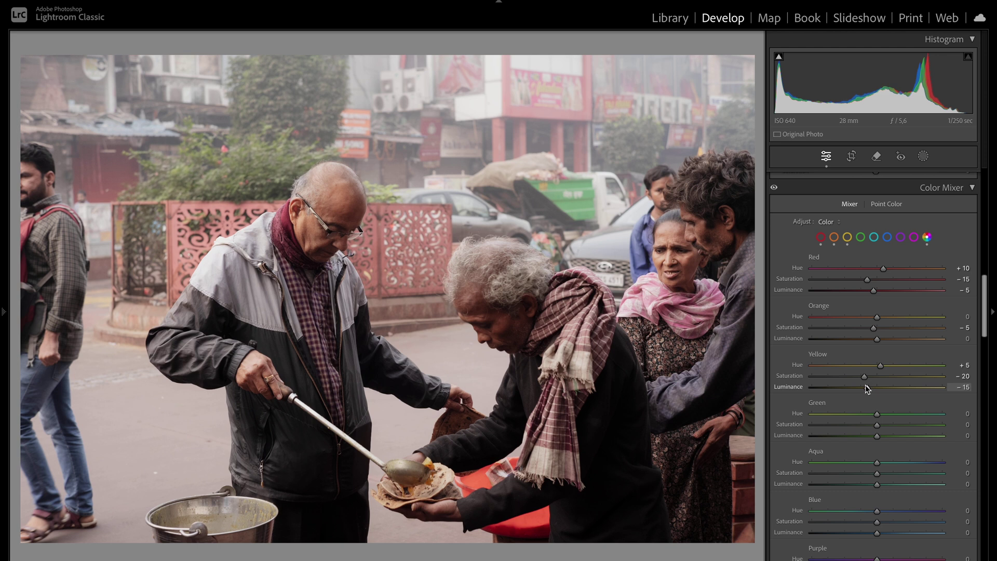
# Set the Color Mixer's Green to Hue +20, Saturation −40 and Luminance −20
pyautogui.scroll(-2, 866, 388)
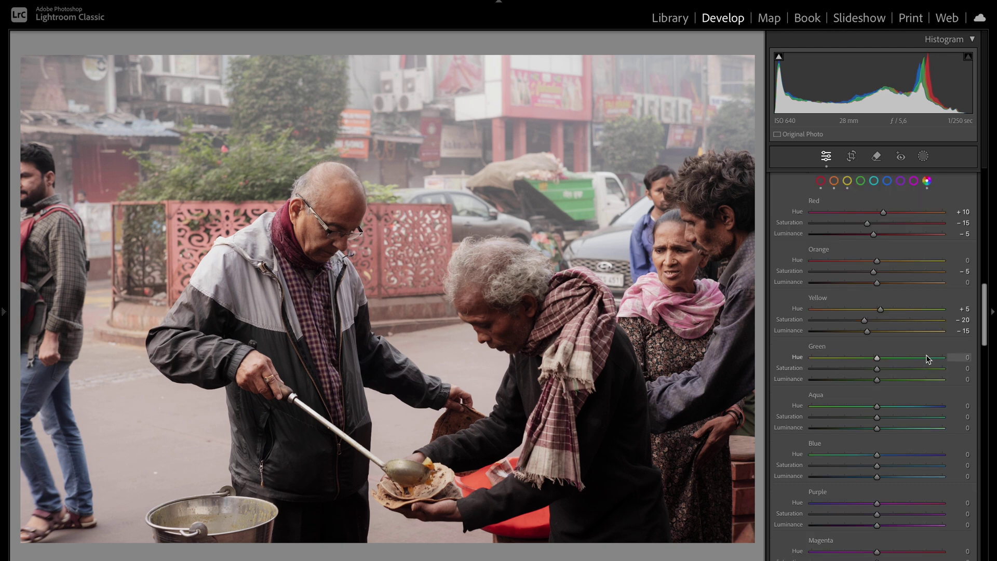
pyautogui.moveTo(881, 359); pyautogui.dragTo(879, 359)
pyautogui.moveTo(886, 355)
pyautogui.mouseDown()
pyautogui.moveTo(894, 353)
pyautogui.moveTo(863, 353)
pyautogui.moveTo(890, 351)
pyautogui.mouseUp()
pyautogui.moveTo(876, 367); pyautogui.dragTo(866, 367)
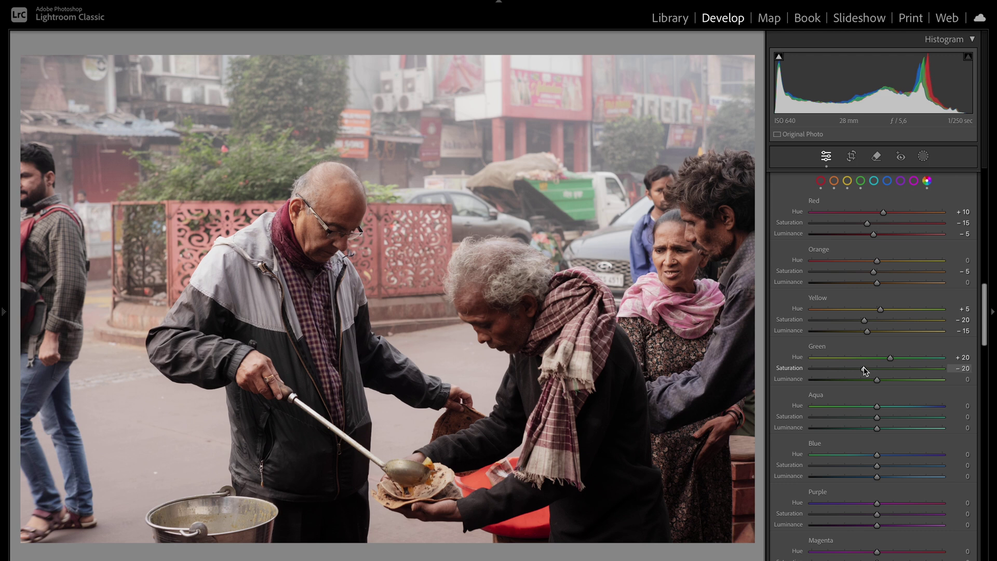
pyautogui.moveTo(861, 367); pyautogui.dragTo(851, 368)
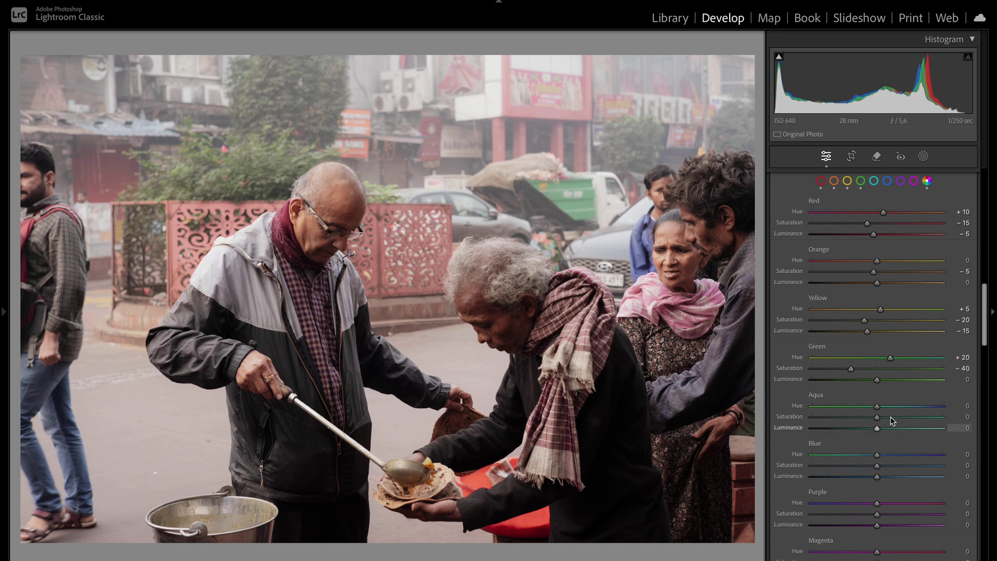
pyautogui.moveTo(877, 379); pyautogui.dragTo(865, 381)
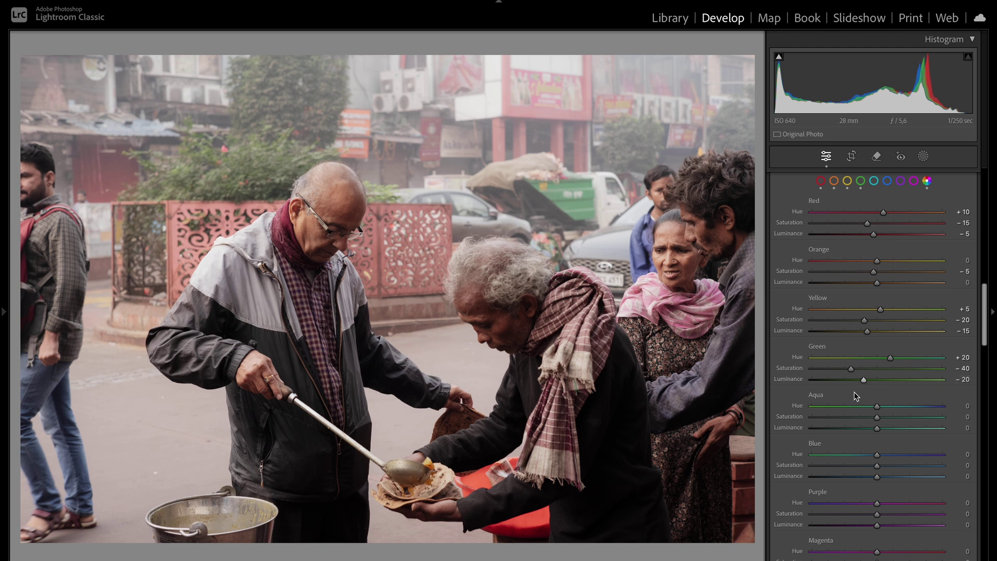
# Set Aqua Saturation to −100 with its Hue at 0, and set Blue to Hue −5, Saturation −25 and Luminance +15
pyautogui.scroll(-2, 862, 410)
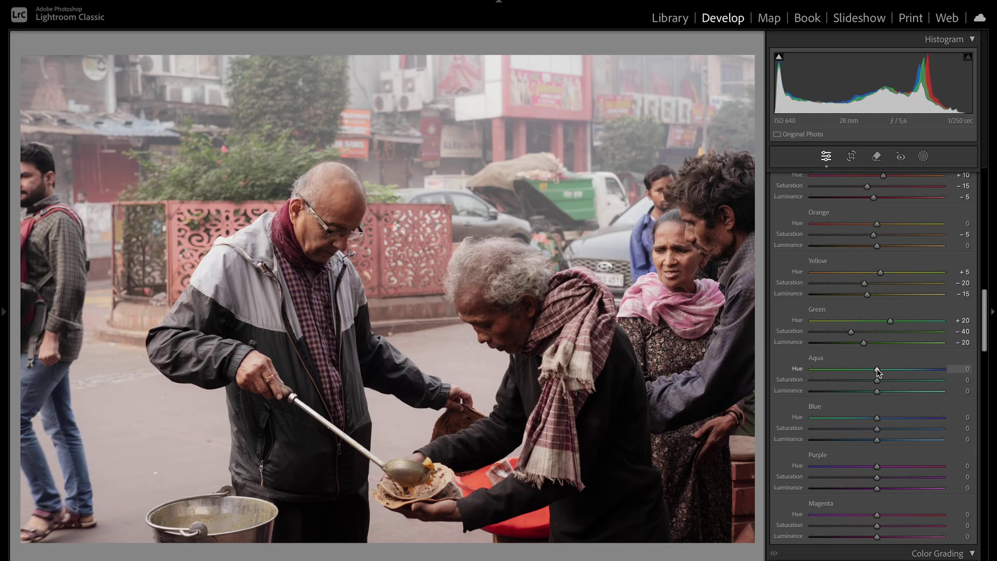
pyautogui.moveTo(877, 369); pyautogui.dragTo(936, 367)
pyautogui.doubleClick(883, 370)
pyautogui.moveTo(878, 380); pyautogui.dragTo(618, 390)
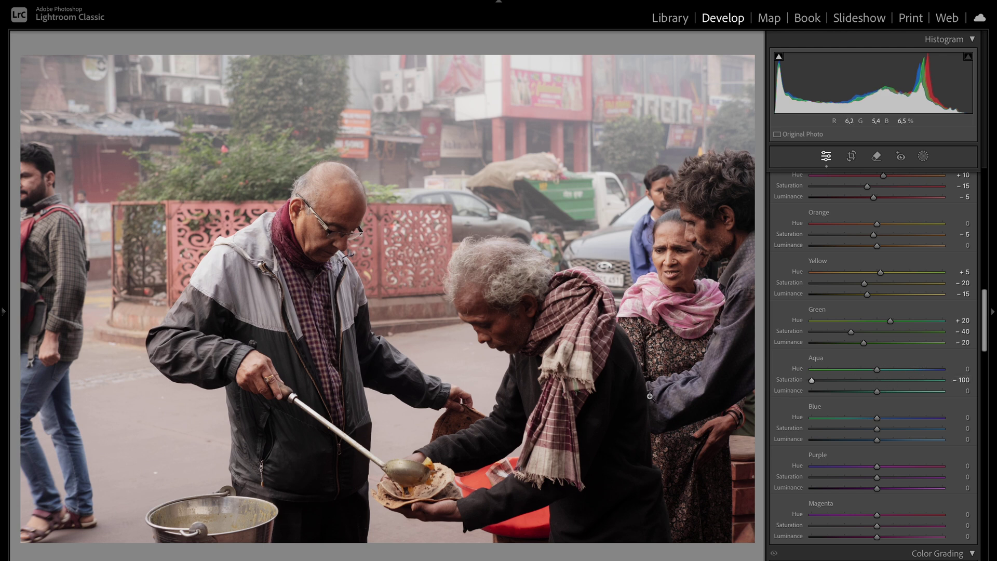
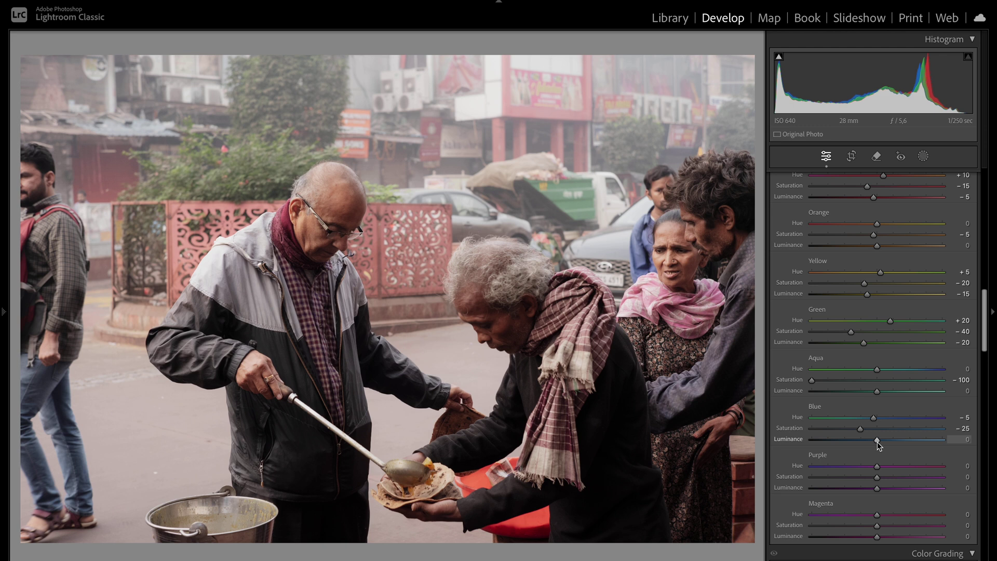
pyautogui.moveTo(883, 441); pyautogui.dragTo(886, 442)
# Set Purple to Hue +20, Saturation −50 and Luminance +30, inspecting the man's jacket up close
pyautogui.scroll(-1, 889, 457)
pyautogui.moveTo(937, 427); pyautogui.dragTo(813, 414)
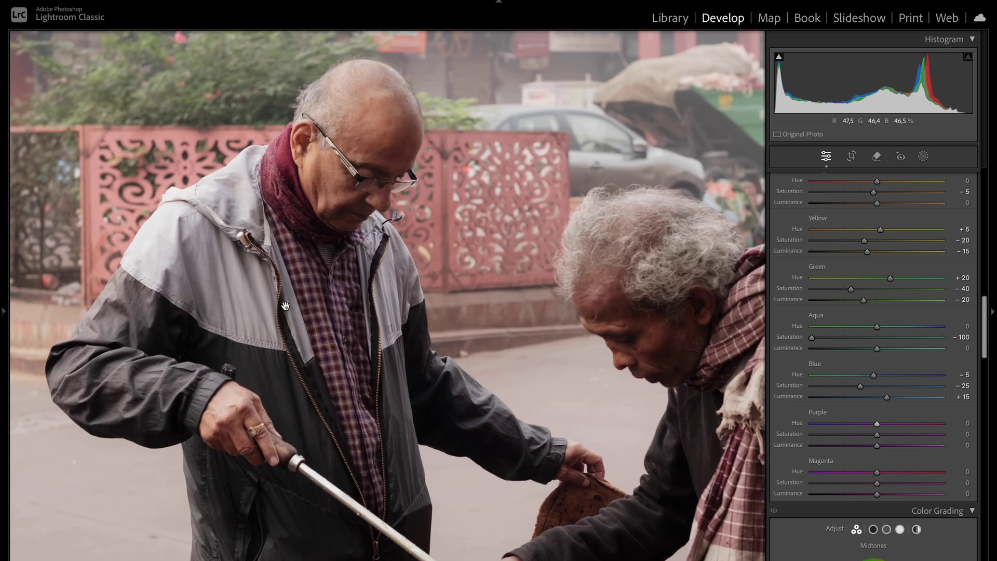
pyautogui.click(295, 310)
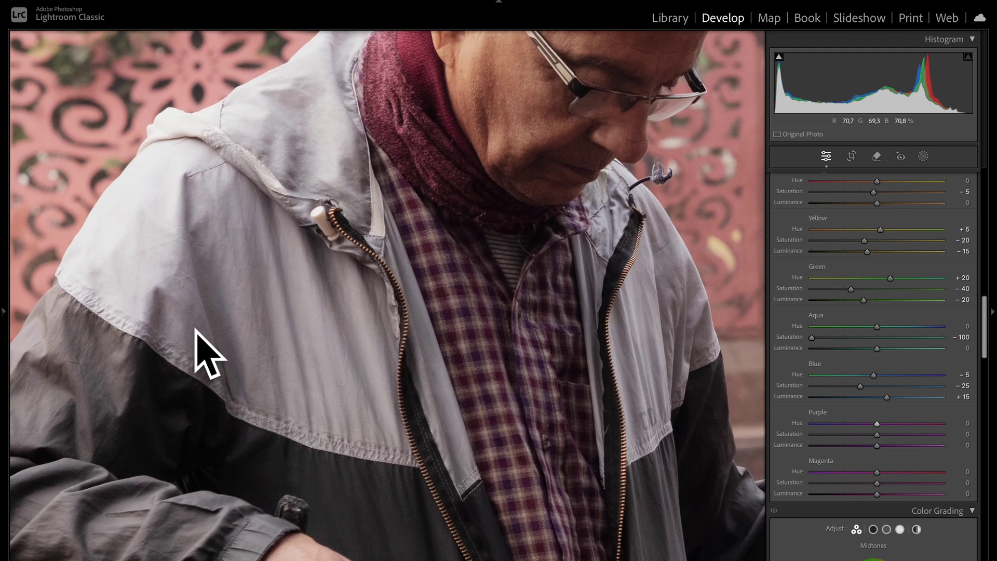
pyautogui.click(283, 310)
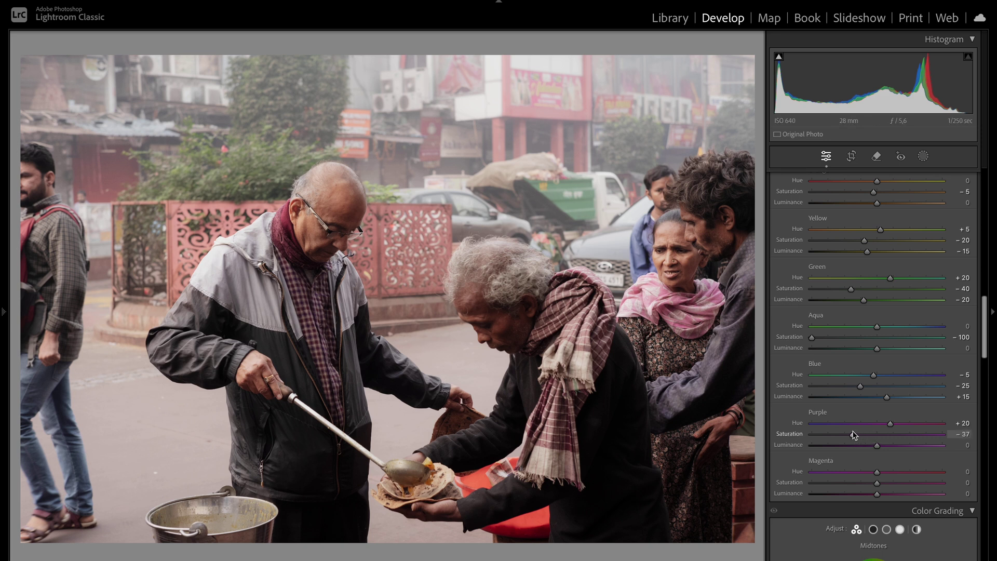
pyautogui.moveTo(843, 430); pyautogui.dragTo(845, 429)
pyautogui.moveTo(877, 446); pyautogui.dragTo(897, 446)
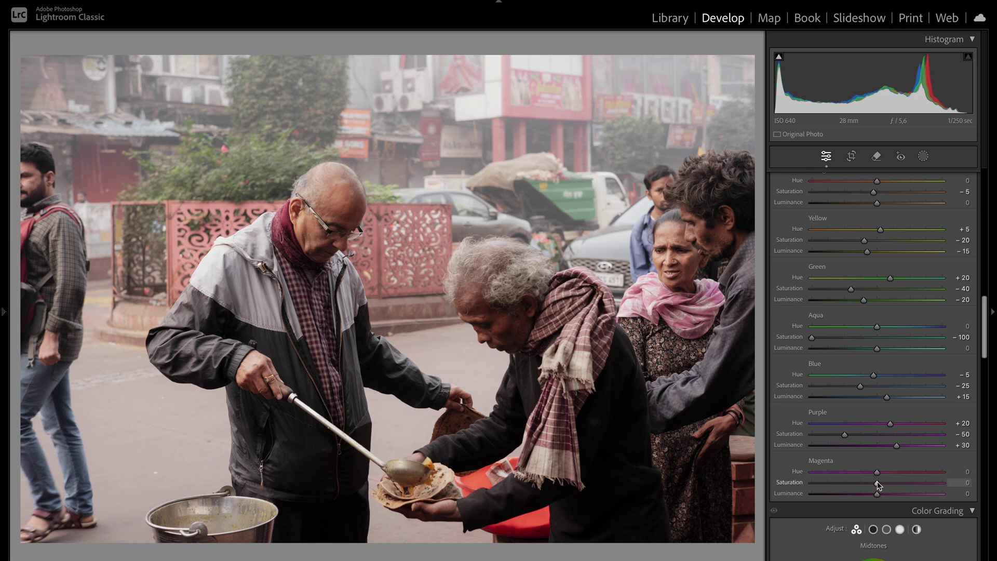
# Set Magenta to Saturation −35 and Luminance +10, checking the man's face and scarf up close
pyautogui.moveTo(868, 480); pyautogui.dragTo(857, 482)
pyautogui.click(357, 232)
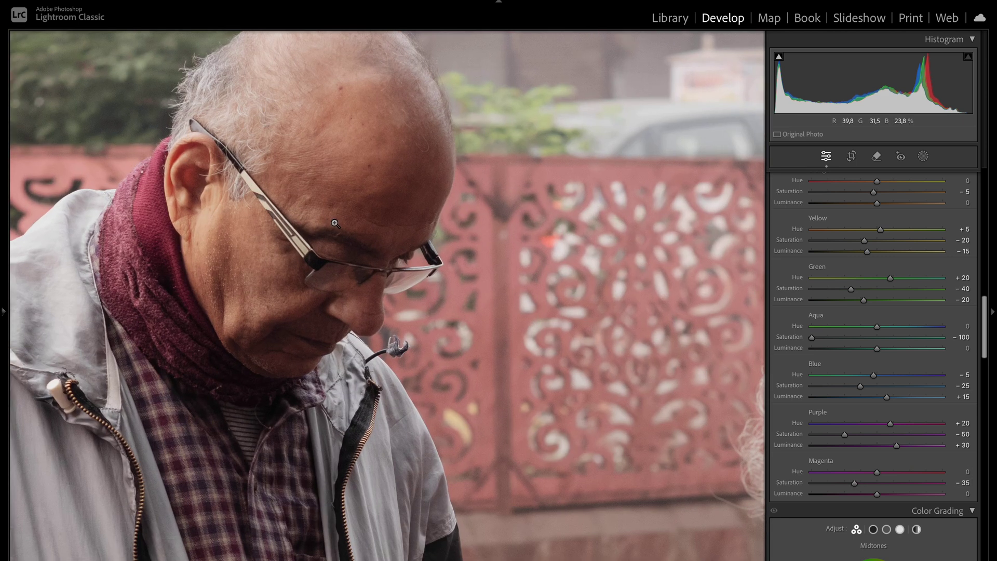
pyautogui.click(335, 223)
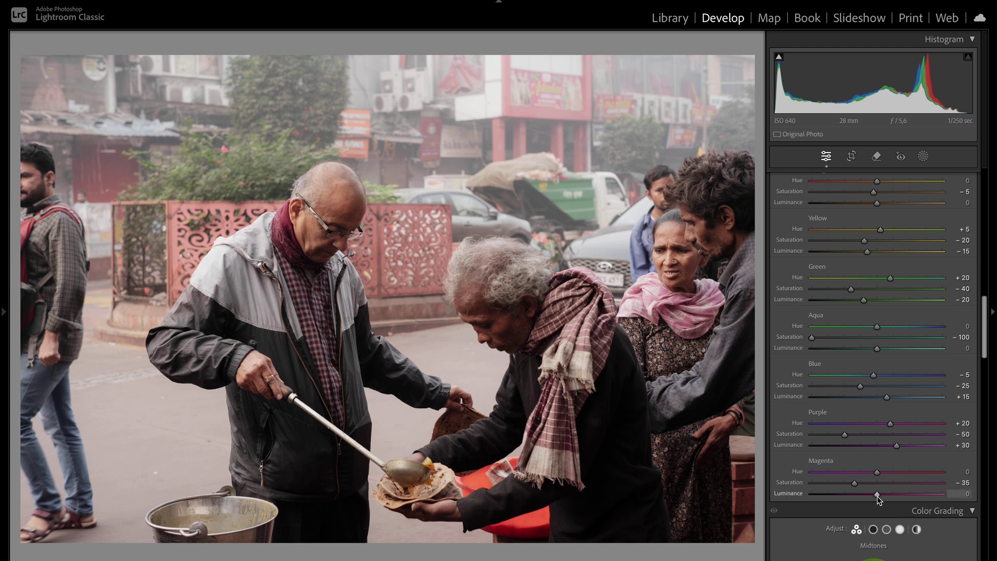
pyautogui.moveTo(877, 496); pyautogui.dragTo(882, 495)
pyautogui.click(364, 234)
pyautogui.click(519, 290)
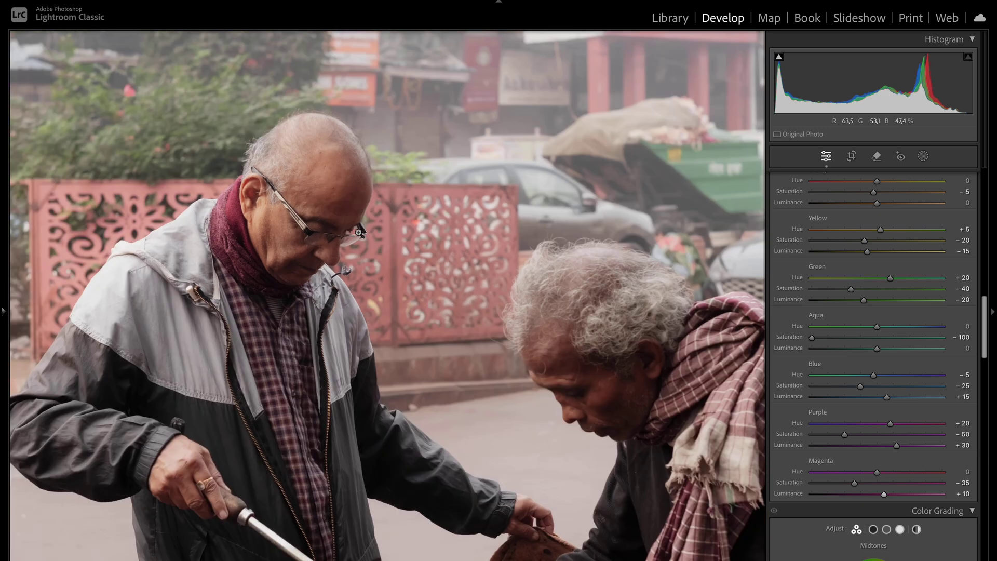
# Compare the photo with and without the Color Mixer adjustments by repeatedly turning them off and on
pyautogui.scroll(-6, 836, 363)
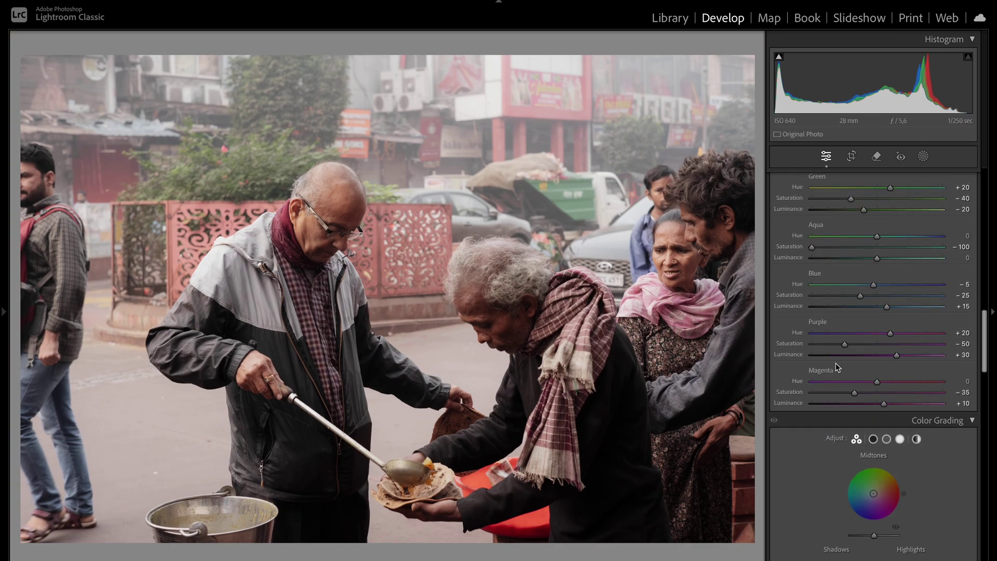
pyautogui.scroll(-4, 836, 363)
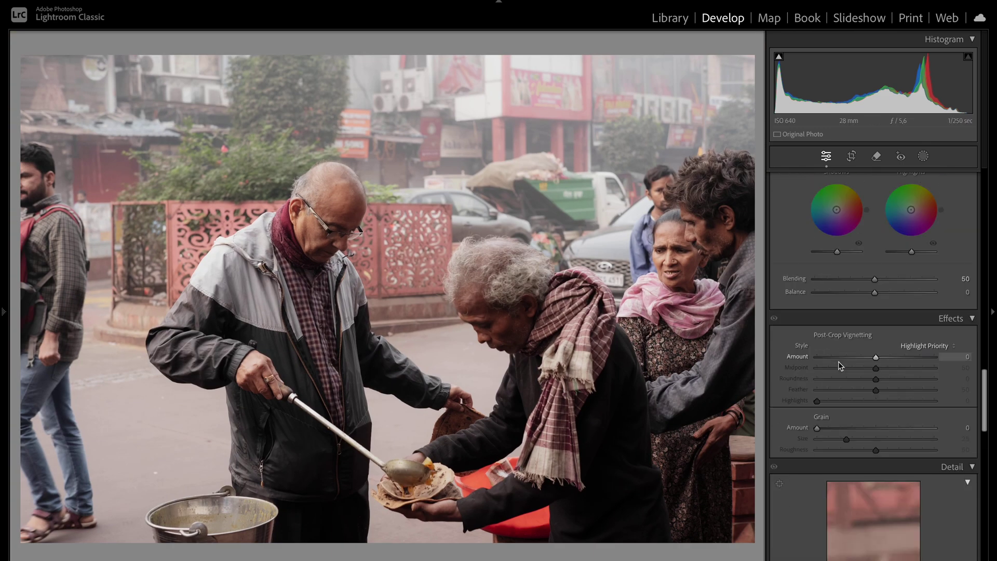
pyautogui.scroll(10, 838, 360)
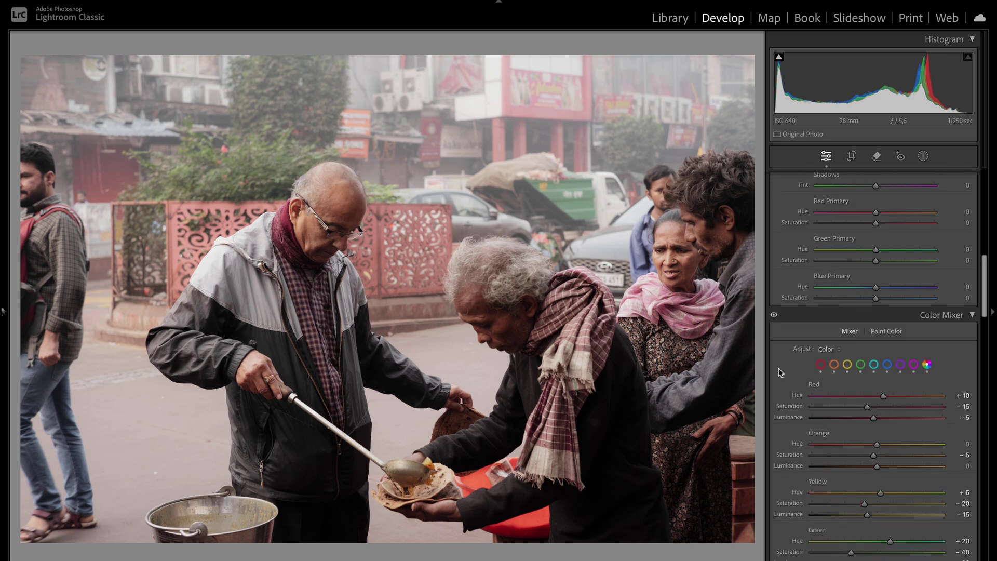
pyautogui.click(774, 316)
pyautogui.click(774, 317)
pyautogui.click(774, 316)
pyautogui.click(773, 317)
pyautogui.click(774, 316)
pyautogui.click(774, 317)
pyautogui.click(774, 316)
pyautogui.click(773, 317)
pyautogui.click(774, 316)
pyautogui.click(774, 316)
pyautogui.click(774, 316)
pyautogui.click(774, 316)
pyautogui.click(774, 316)
pyautogui.click(774, 317)
pyautogui.click(774, 317)
pyautogui.click(774, 317)
pyautogui.click(774, 317)
pyautogui.click(773, 317)
# Add film grain with an Amount of 30 and inspect it close up on the standing man
pyautogui.scroll(-5, 849, 420)
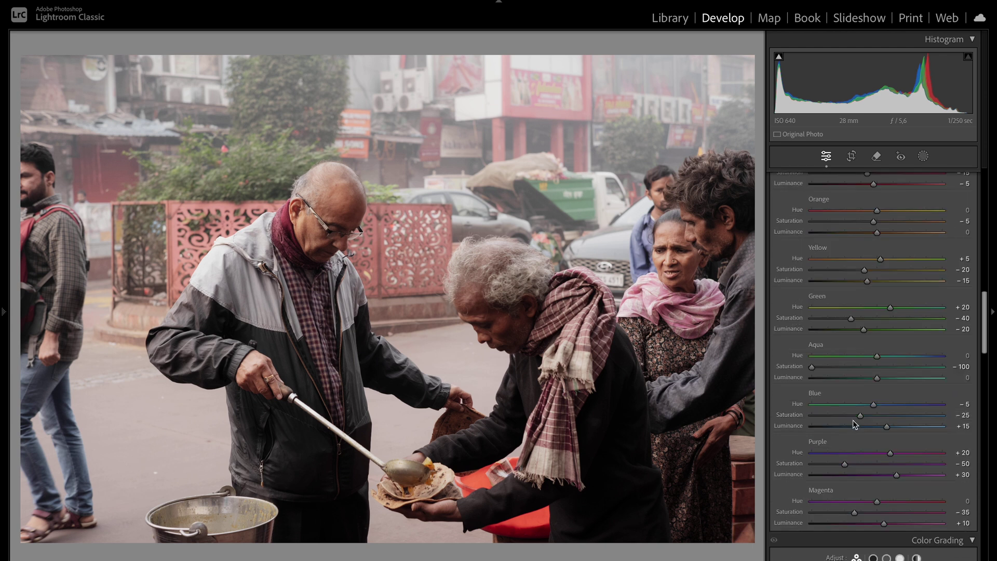
pyautogui.scroll(-9, 855, 423)
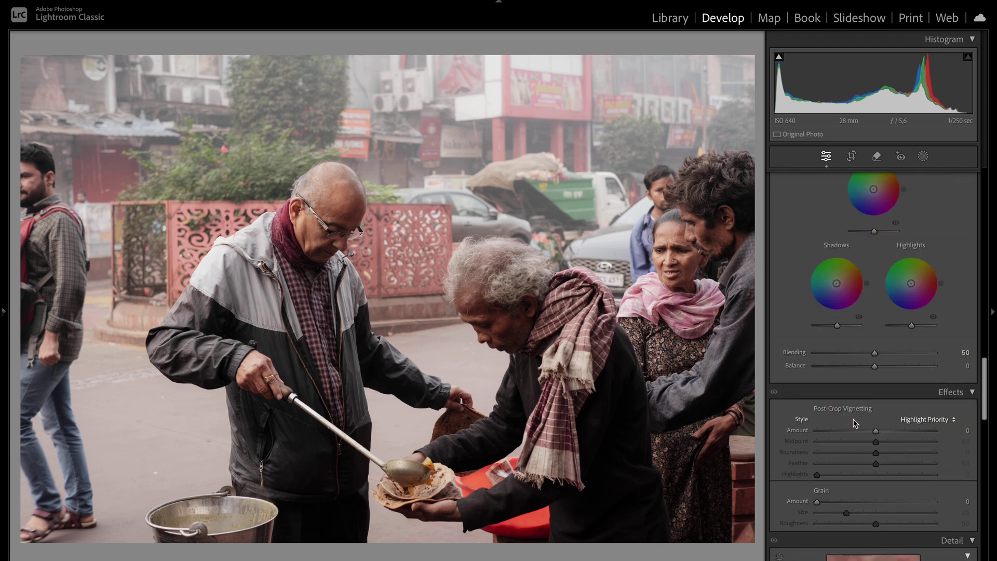
pyautogui.scroll(-2, 854, 423)
pyautogui.moveTo(818, 439); pyautogui.dragTo(853, 435)
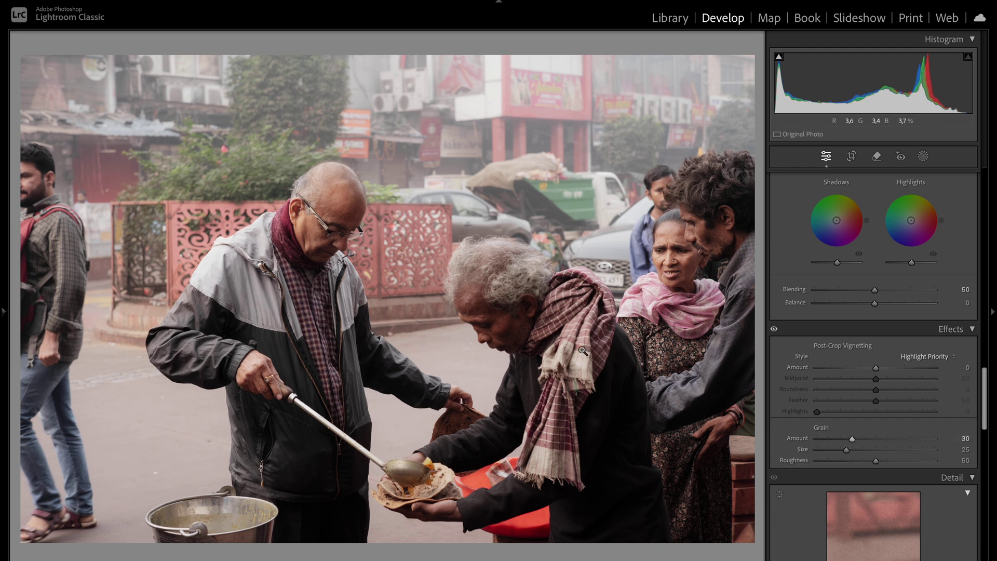
pyautogui.click(357, 269)
pyautogui.click(398, 309)
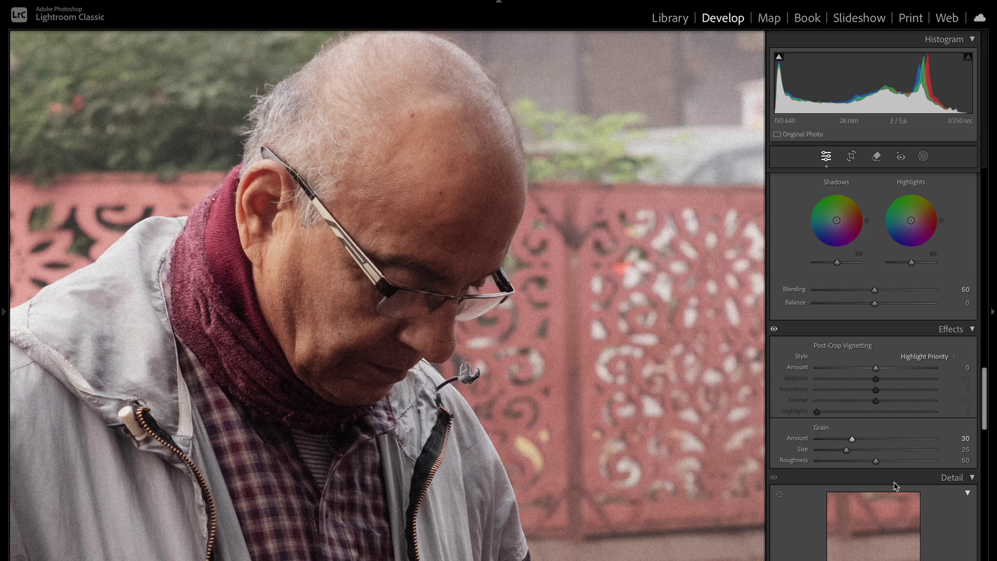
pyautogui.moveTo(851, 439)
pyautogui.mouseDown()
pyautogui.moveTo(767, 436)
pyautogui.moveTo(840, 440)
pyautogui.mouseUp()
# Set the Sharpening Masking to 45 using the black-and-white mask preview, and return to the full photo
pyautogui.scroll(-5, 842, 428)
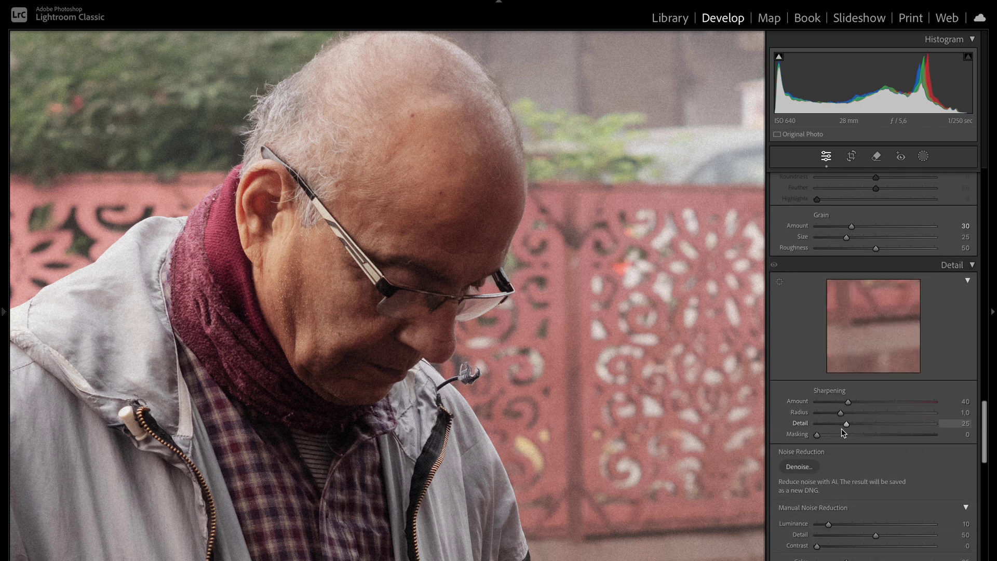
pyautogui.keyDown('alt'); pyautogui.click(810, 432); pyautogui.keyUp('alt')
pyautogui.moveTo(811, 432); pyautogui.dragTo(871, 432)
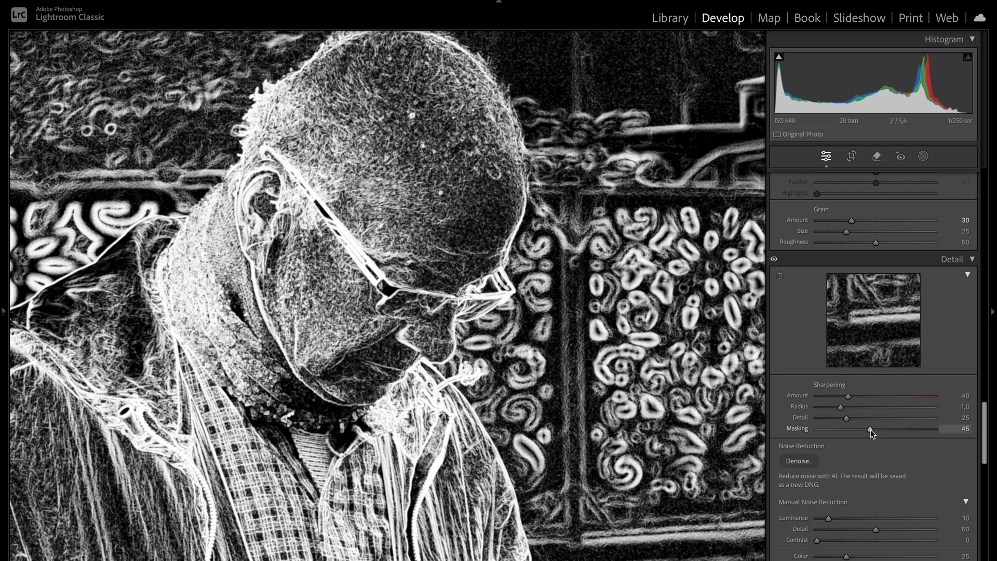
pyautogui.press('z')
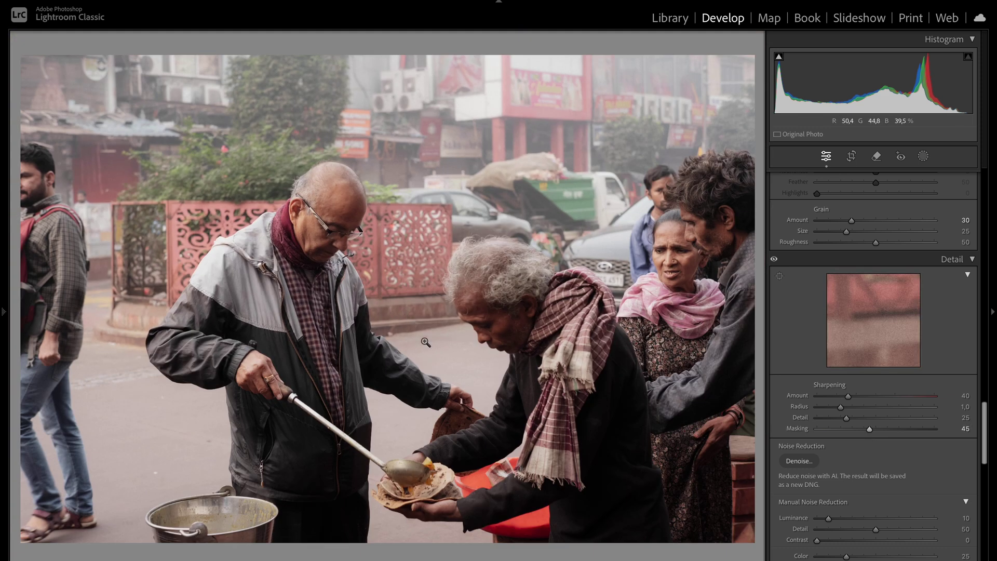
# Turn off Remove Chromatic Aberration and Enable Profile Corrections in the lens corrections
pyautogui.scroll(-3, 836, 449)
pyautogui.scroll(-4, 836, 450)
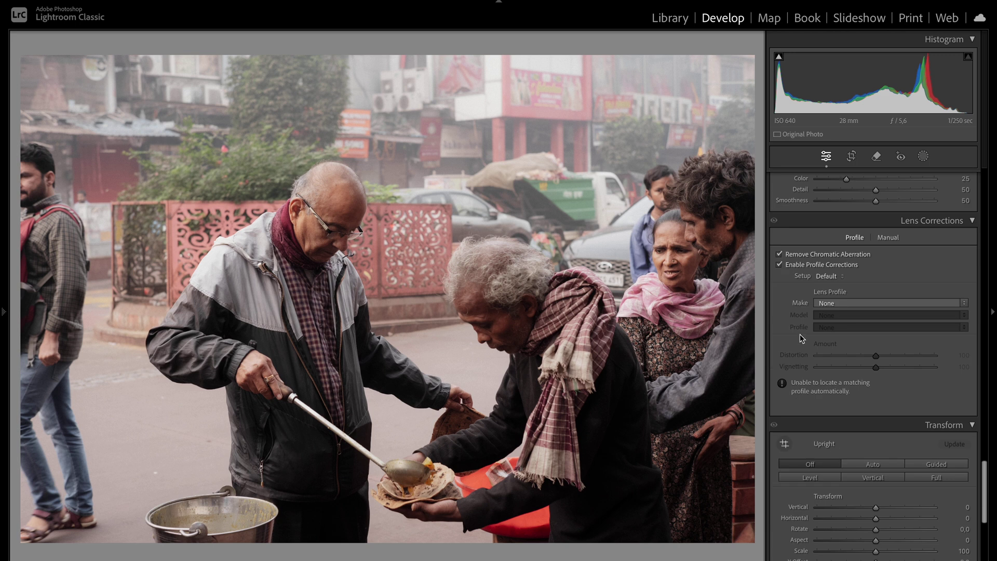
pyautogui.click(780, 265)
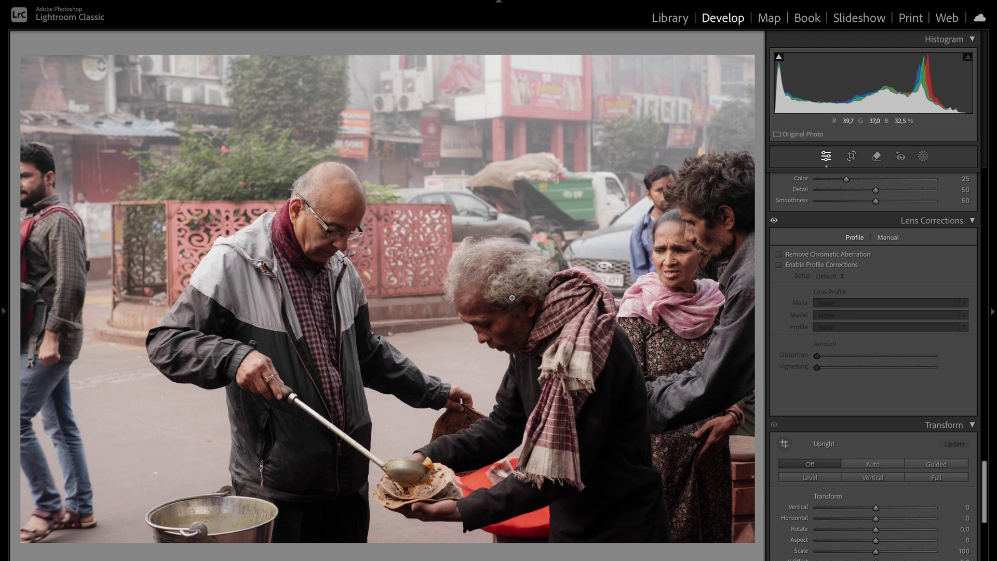
# Tint the shadows cyan-blue in Color Grading with Hue 197 and Saturation 19
pyautogui.scroll(-5, 874, 388)
pyautogui.scroll(5, 874, 390)
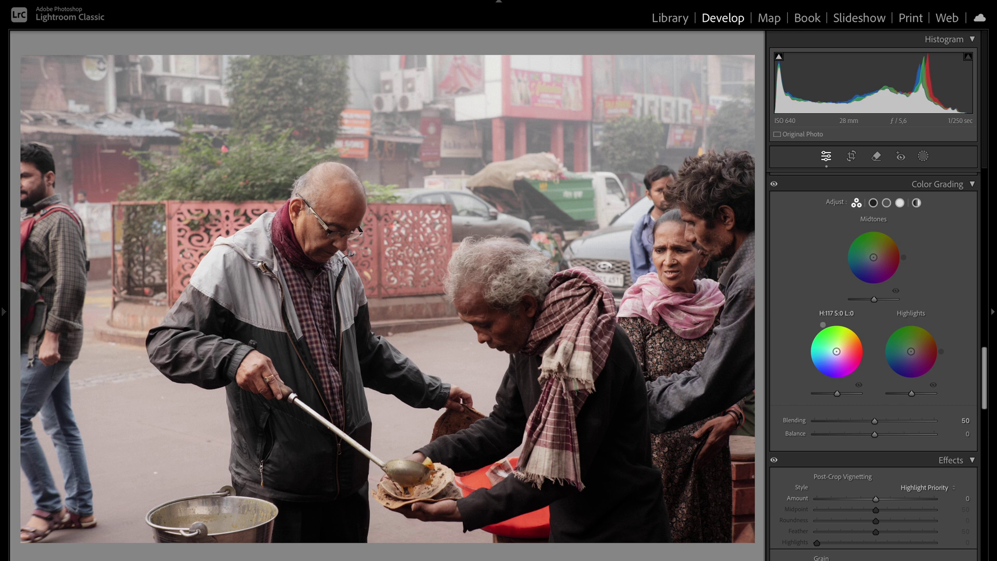
pyautogui.moveTo(822, 324); pyautogui.dragTo(832, 353)
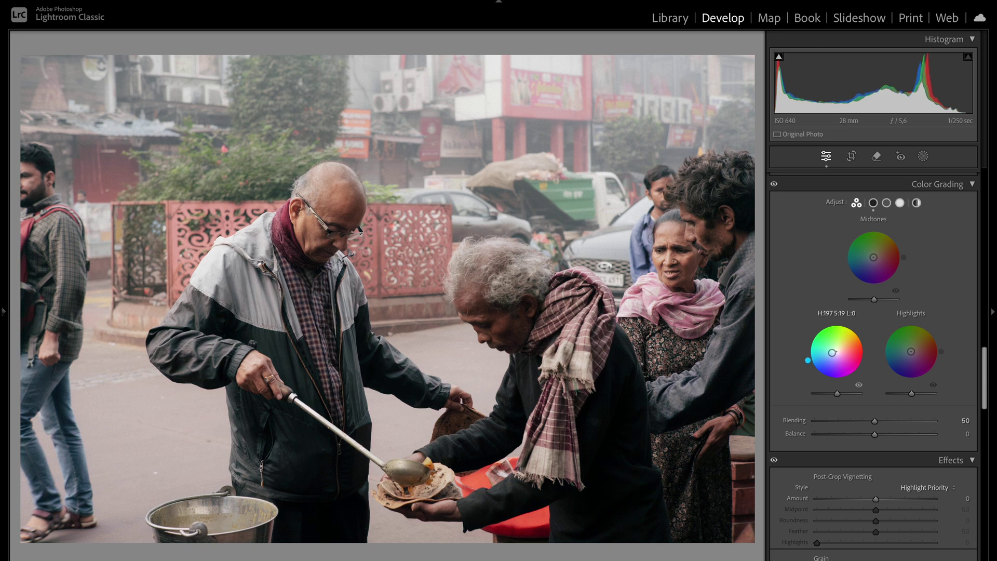
# Try a slight tint on the highlights in Color Grading
pyautogui.moveTo(911, 352); pyautogui.dragTo(911, 347)
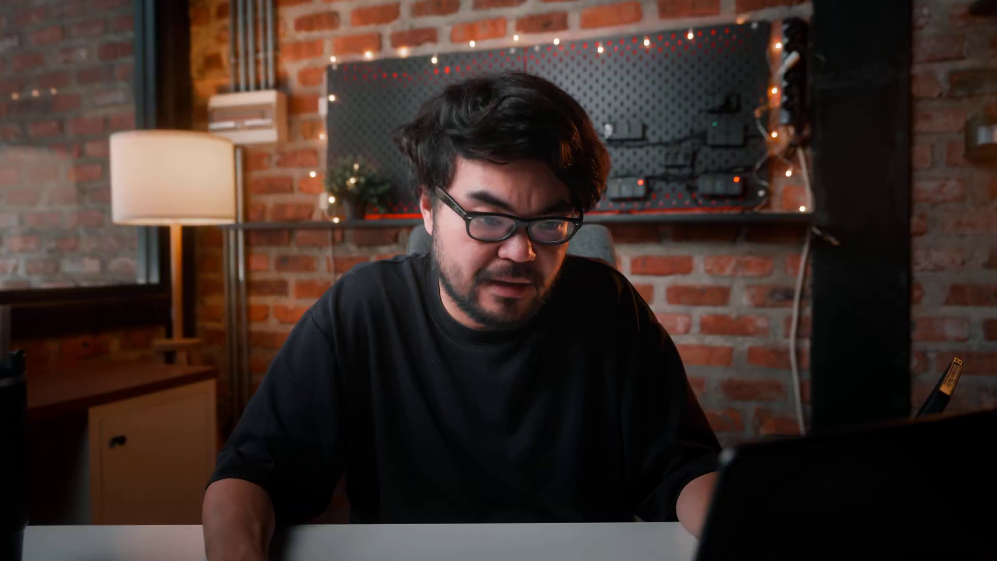
pyautogui.scroll(1, 905, 316)
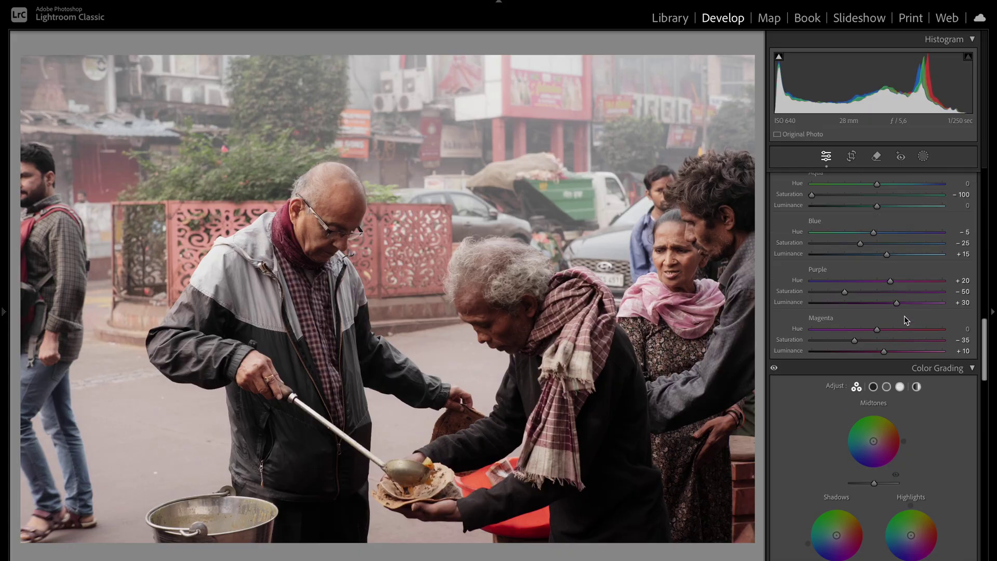
pyautogui.scroll(2, 905, 316)
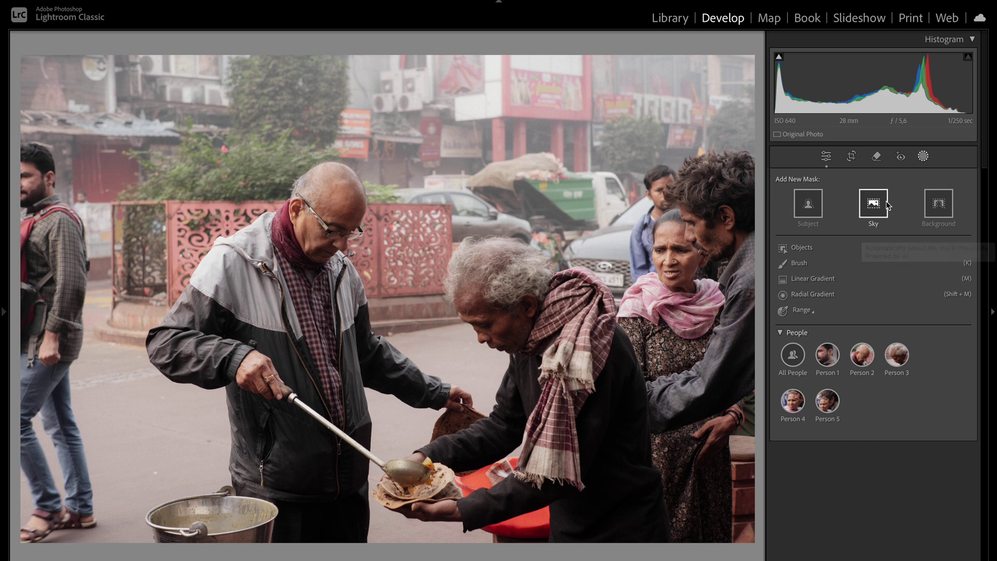
# Add a large radial gradient mask centred between the two men, reaching almost across the whole frame
pyautogui.click(807, 294)
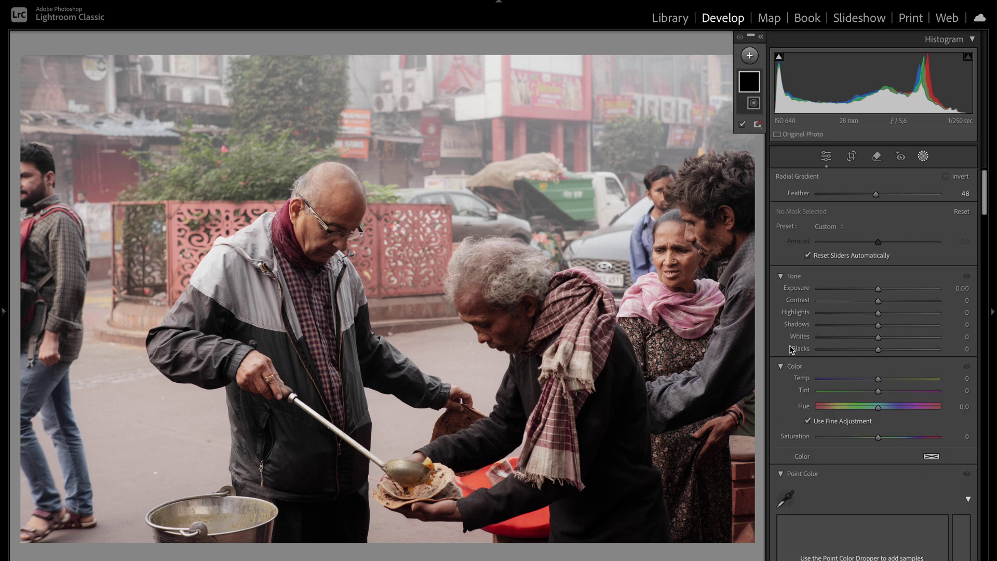
pyautogui.moveTo(406, 195); pyautogui.dragTo(717, 543)
pyautogui.moveTo(380, 206); pyautogui.dragTo(444, 271)
pyautogui.moveTo(439, 276); pyautogui.dragTo(439, 276)
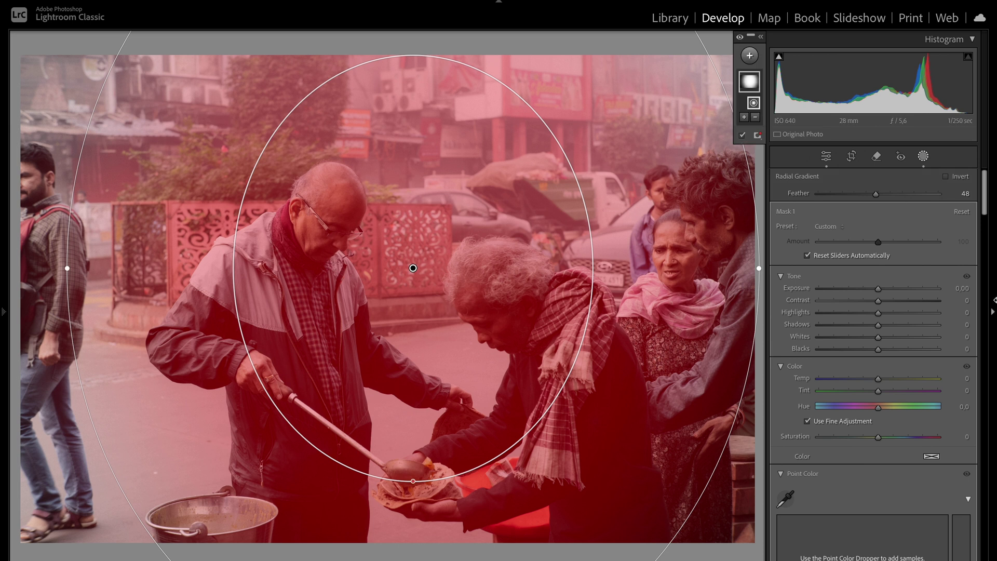
# Invert the radial mask so it affects the frame edges, set its Feather to 42 and shift it slightly down
pyautogui.rightClick(749, 87)
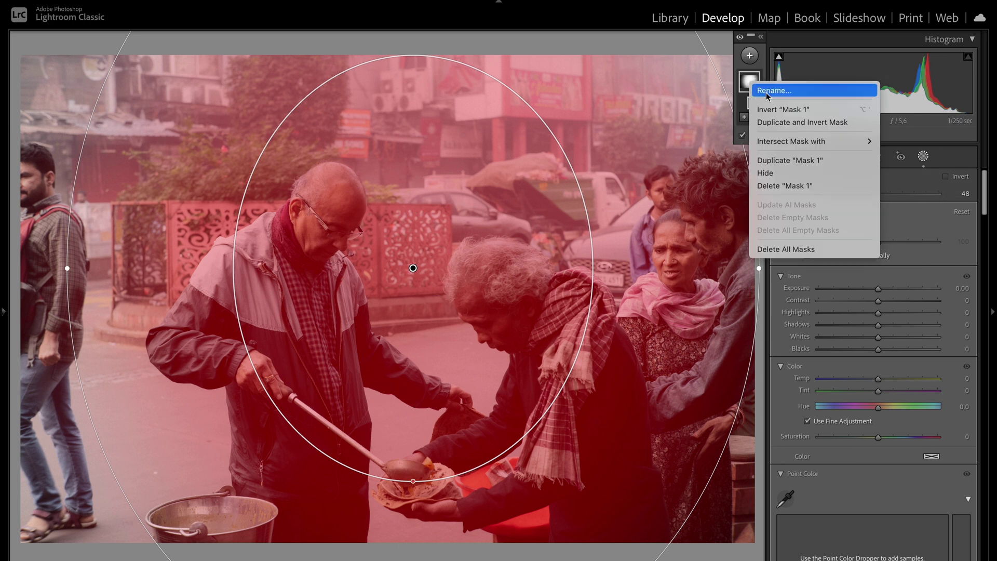
pyautogui.click(795, 109)
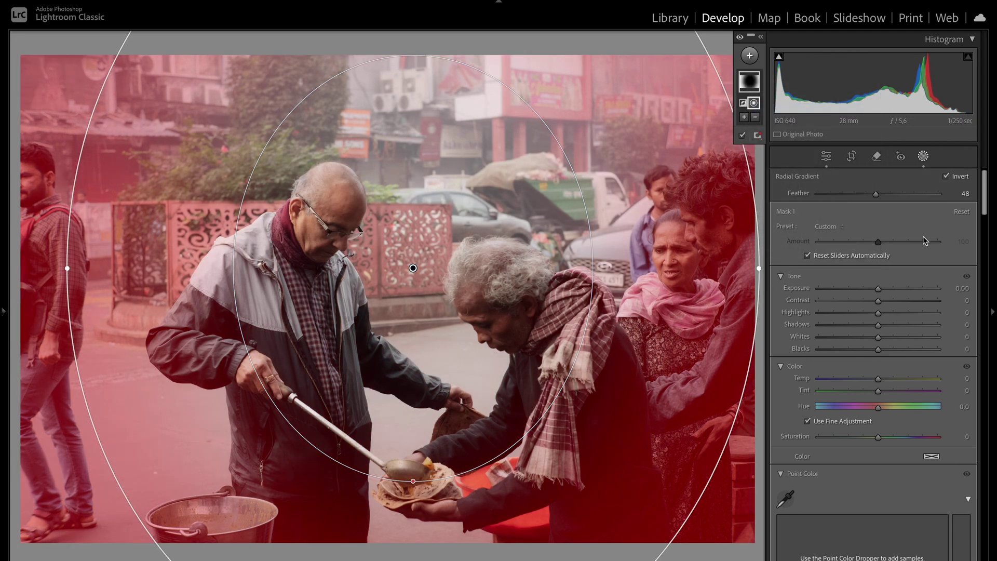
pyautogui.moveTo(877, 195)
pyautogui.mouseDown()
pyautogui.moveTo(901, 198)
pyautogui.moveTo(869, 193)
pyautogui.mouseUp()
pyautogui.moveTo(560, 228); pyautogui.dragTo(557, 240)
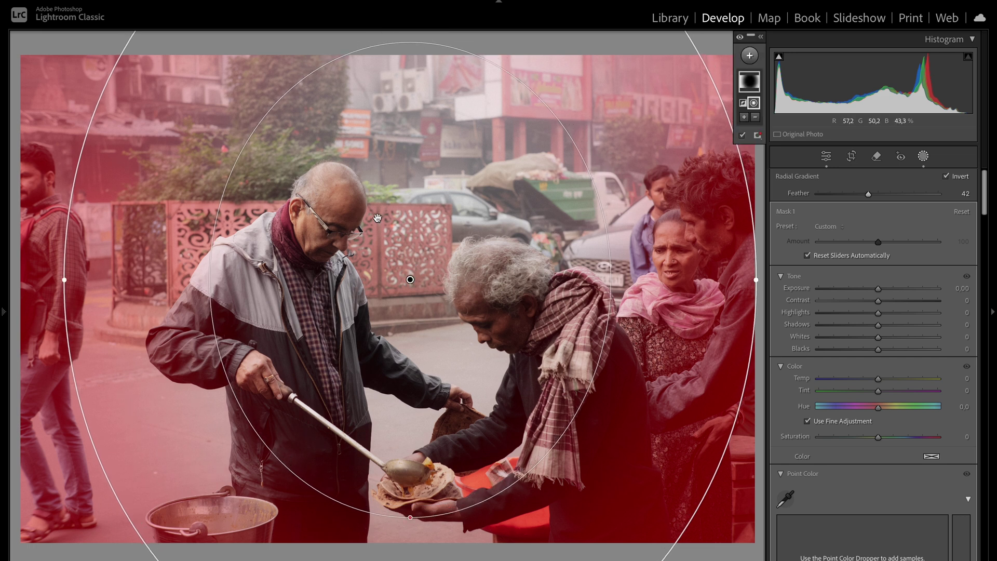
# Darken the inverted radial mask with Exposure -0.91, Blacks -6 and Tint -20, and compare the photo with and without masking
pyautogui.moveTo(878, 288); pyautogui.dragTo(864, 289)
pyautogui.moveTo(877, 349); pyautogui.dragTo(877, 351)
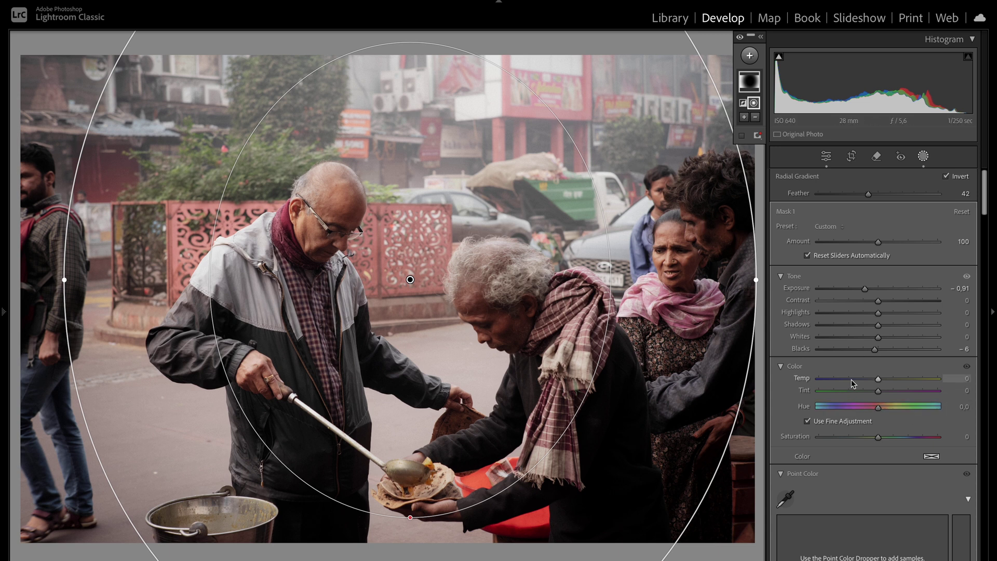
pyautogui.moveTo(878, 391)
pyautogui.mouseDown()
pyautogui.moveTo(866, 392)
pyautogui.moveTo(884, 395)
pyautogui.mouseUp()
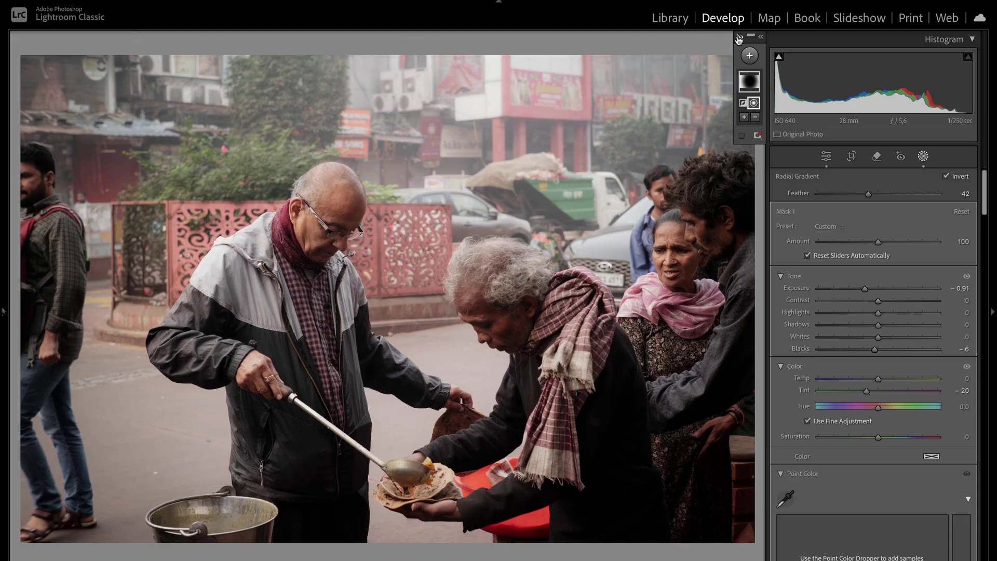
pyautogui.click(739, 39)
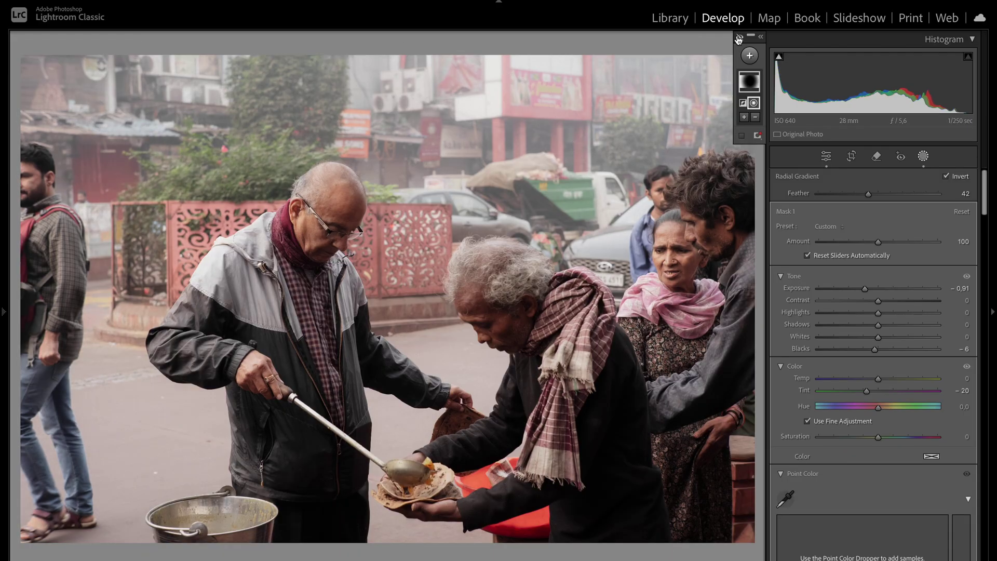
pyautogui.click(739, 39)
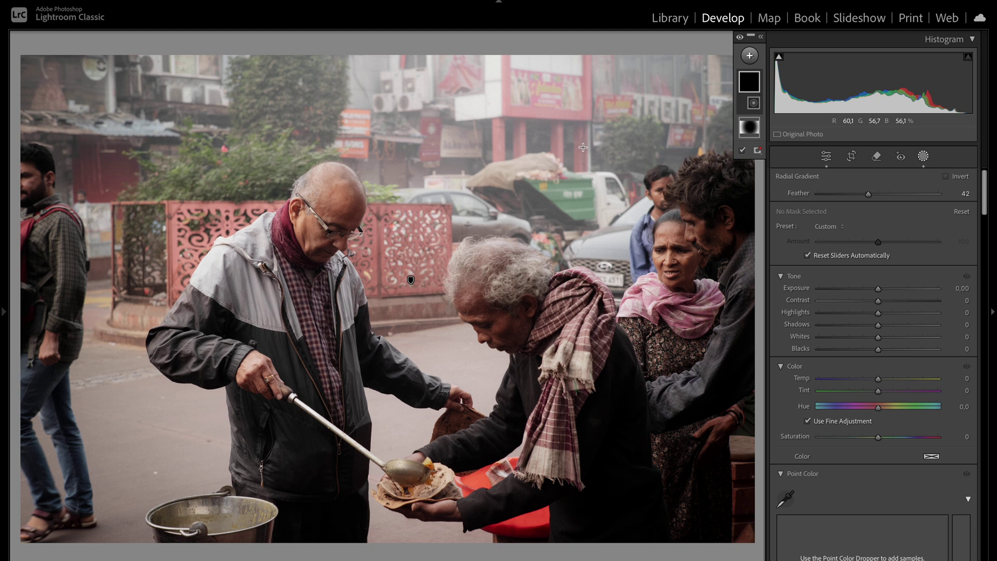
# Leave masking, inspect the standing man's face close up, and return to the full photo
pyautogui.click(923, 156)
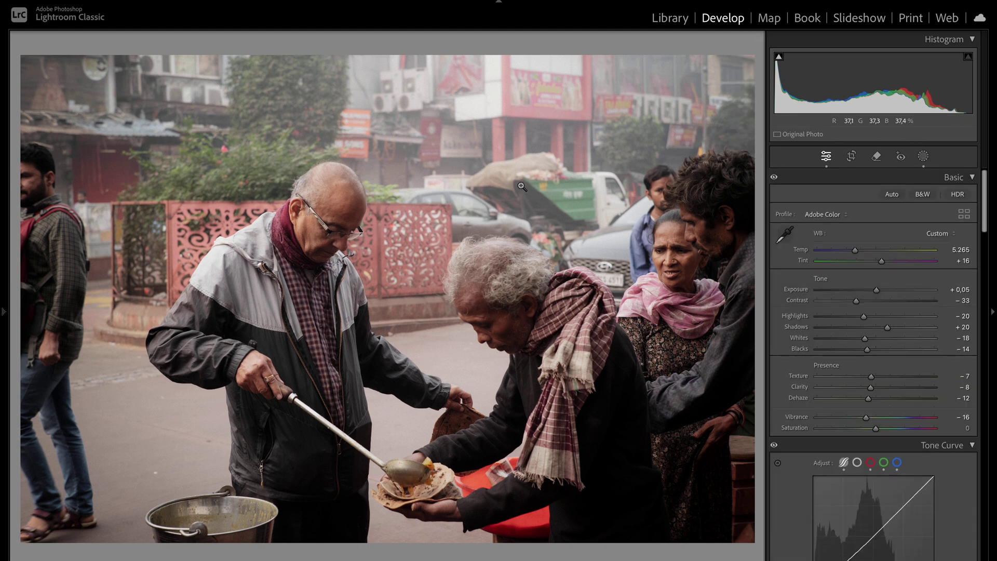
pyautogui.moveTo(360, 188); pyautogui.dragTo(382, 170)
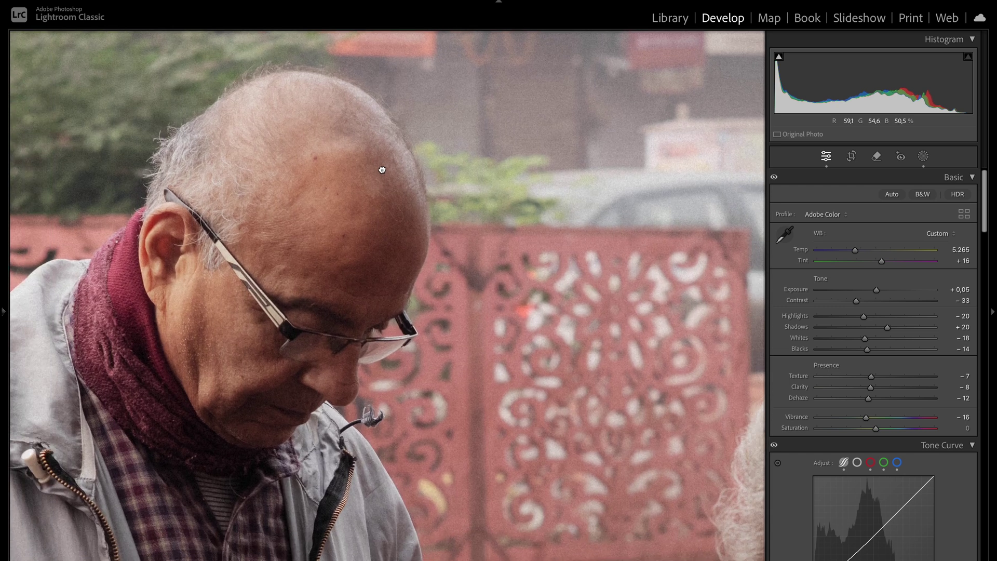
pyautogui.moveTo(429, 122); pyautogui.dragTo(429, 151)
pyautogui.click(430, 211)
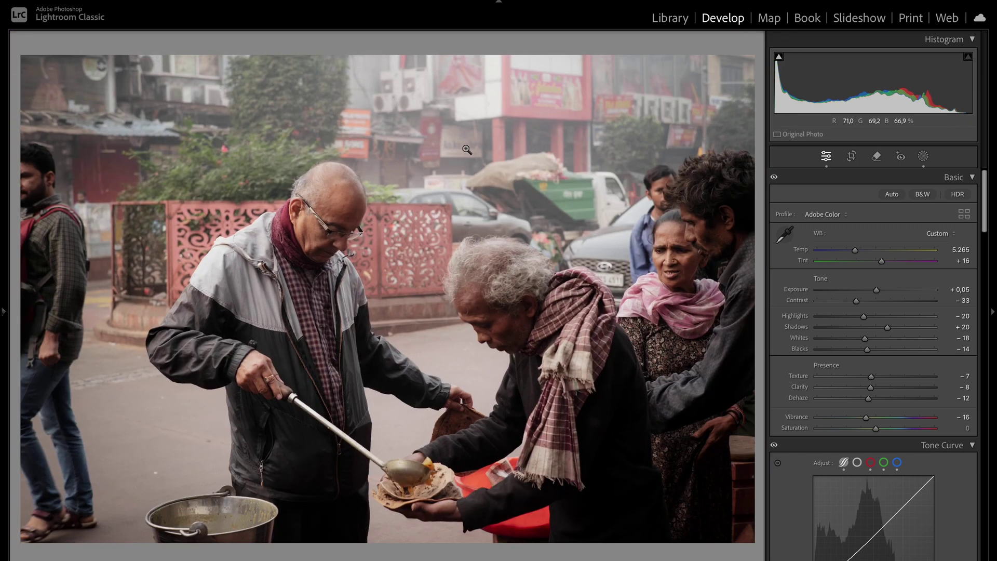
# Add a second radial gradient mask over the hazy upper-right background, tilt it slightly and set its Feather to 100
pyautogui.click(923, 156)
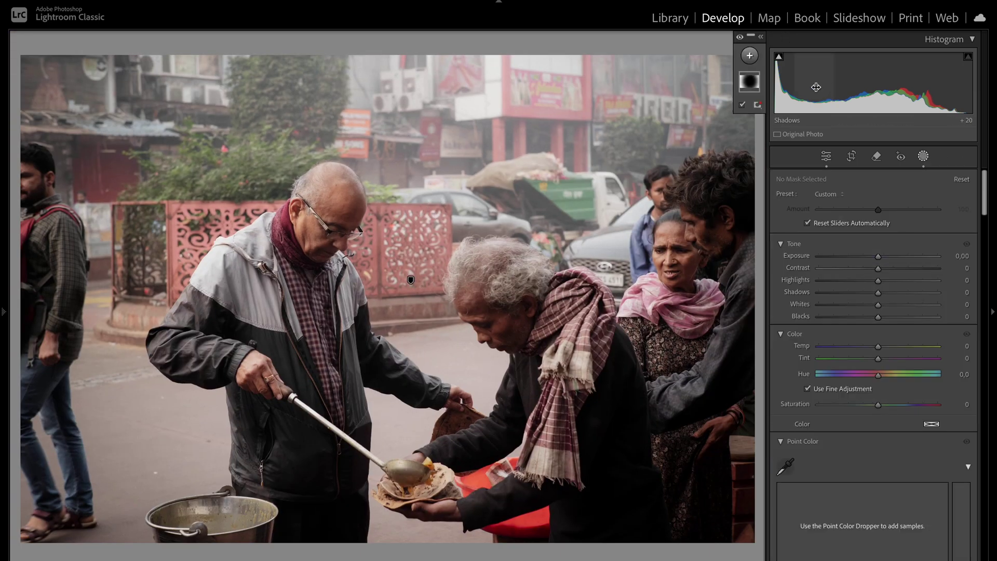
pyautogui.click(749, 57)
pyautogui.click(777, 191)
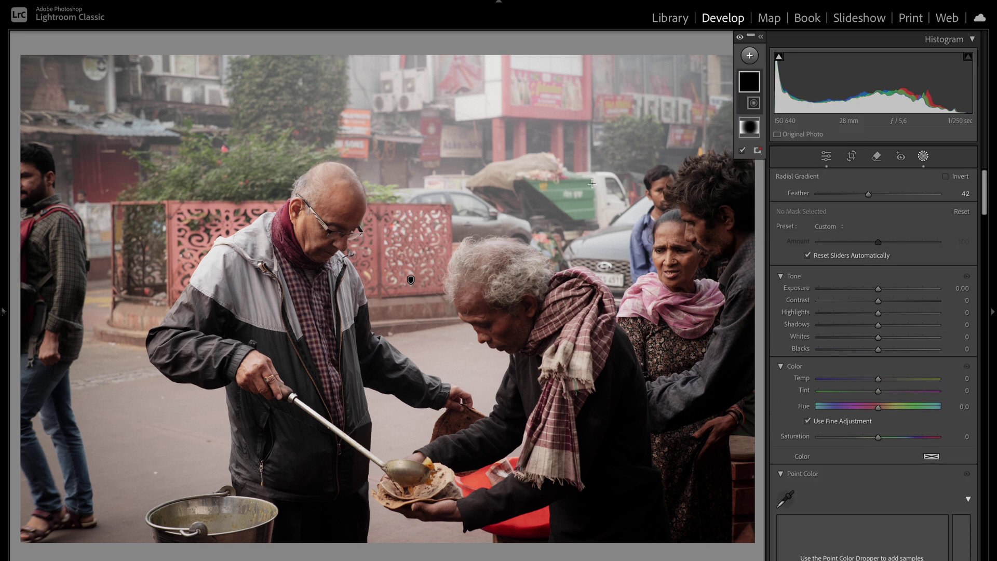
pyautogui.moveTo(680, 92); pyautogui.dragTo(160, 286)
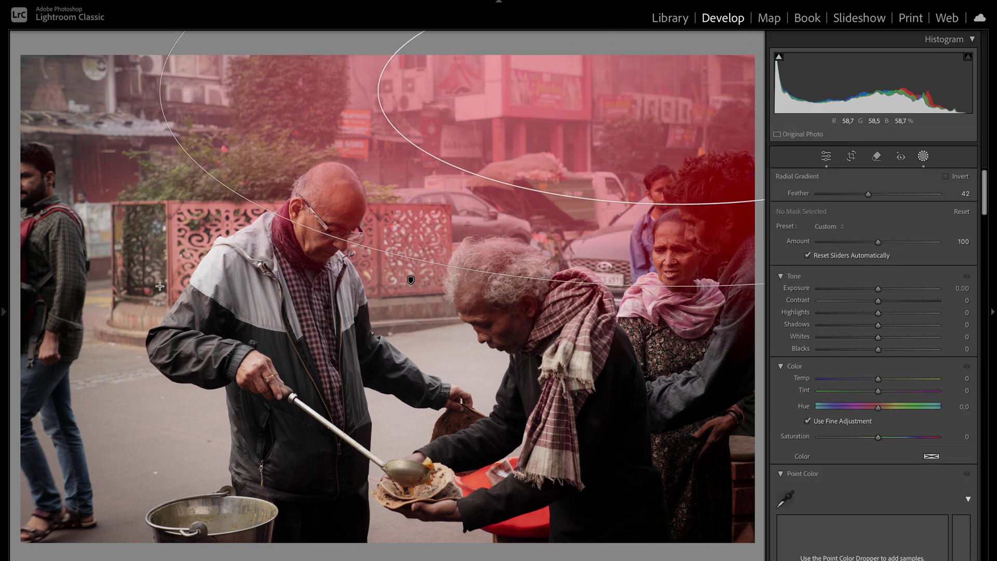
pyautogui.moveTo(679, 297); pyautogui.dragTo(751, 272)
pyautogui.moveTo(868, 194); pyautogui.dragTo(938, 193)
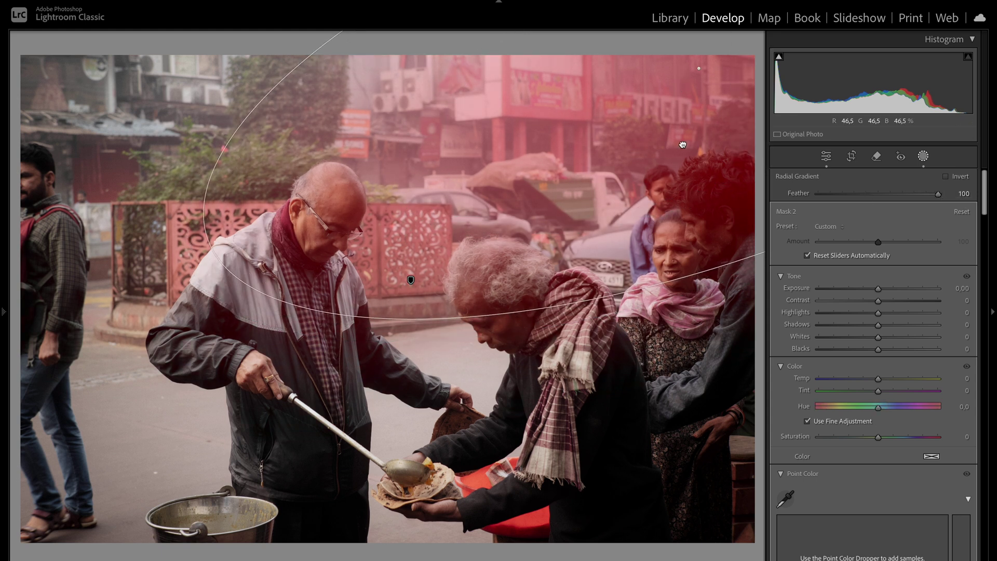
# Soften the upper-right radial mask with Exposure 0.10, Dehaze -10 and Clarity -20
pyautogui.moveTo(878, 288); pyautogui.dragTo(882, 292)
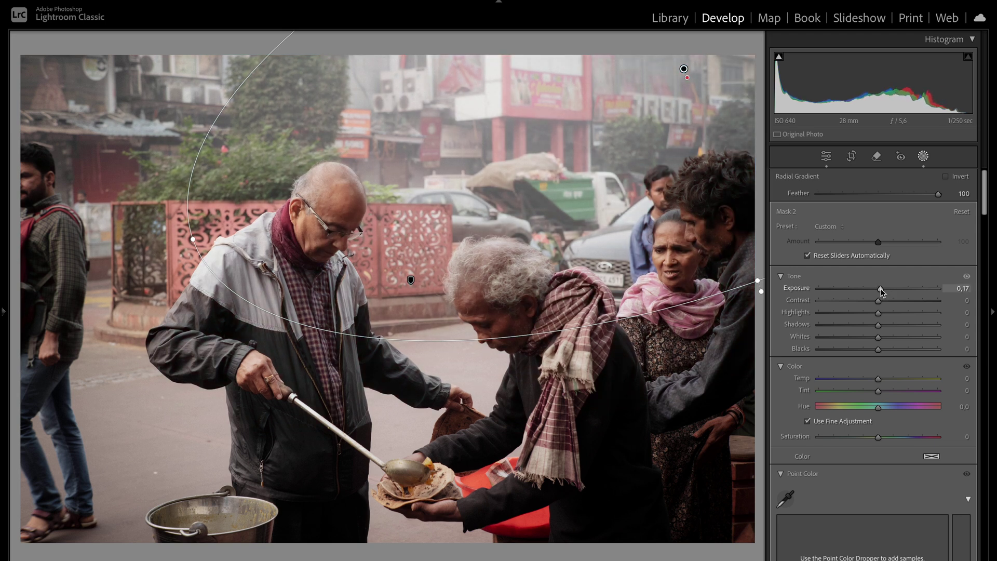
pyautogui.moveTo(881, 287); pyautogui.dragTo(879, 289)
pyautogui.scroll(-5, 870, 361)
pyautogui.scroll(-10, 869, 363)
pyautogui.moveTo(873, 455); pyautogui.dragTo(872, 460)
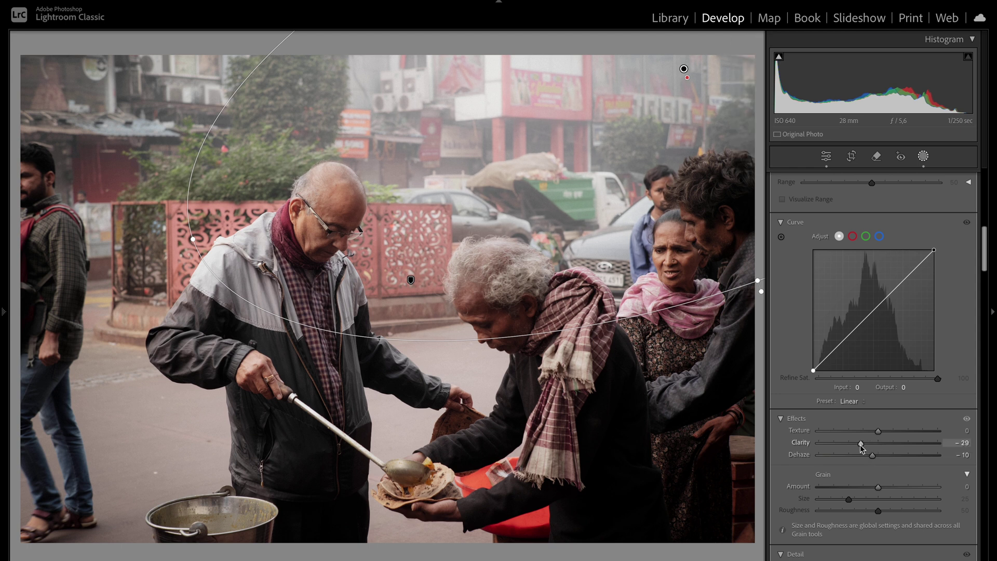
pyautogui.moveTo(867, 445); pyautogui.dragTo(868, 445)
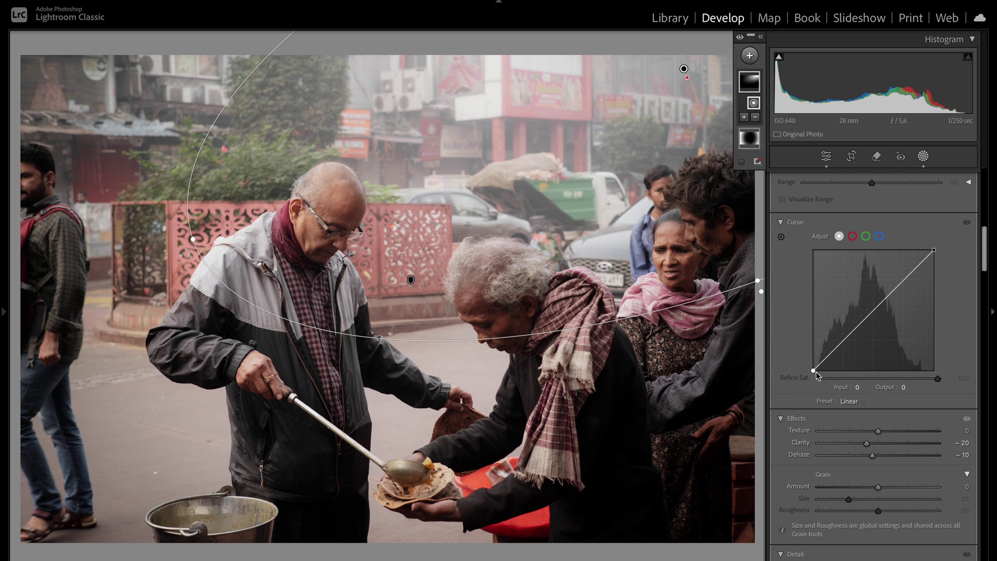
# Lift the black point of the upper-right mask's curve to Output 13 and set its Temp to 15
pyautogui.moveTo(813, 372); pyautogui.dragTo(813, 365)
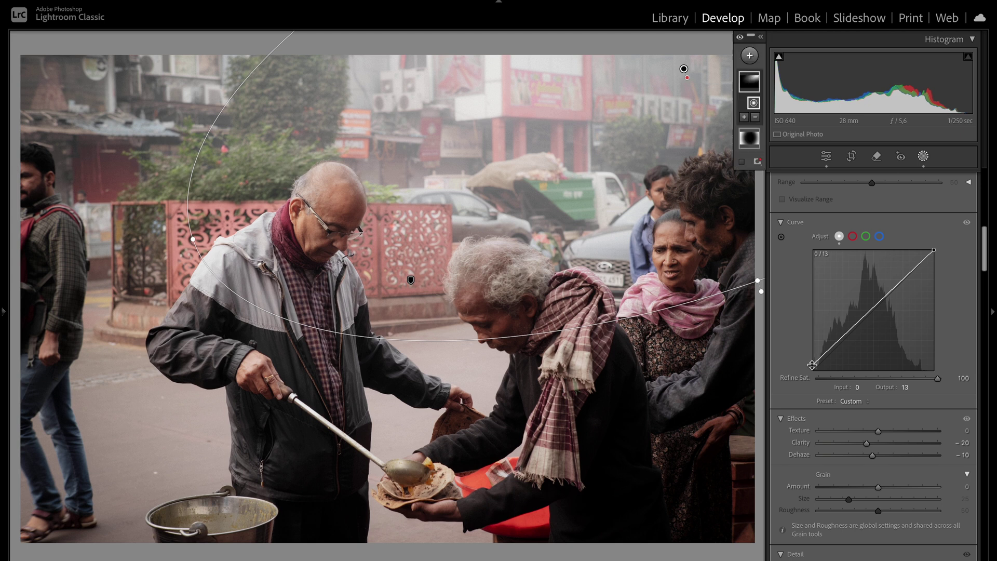
pyautogui.scroll(5, 852, 376)
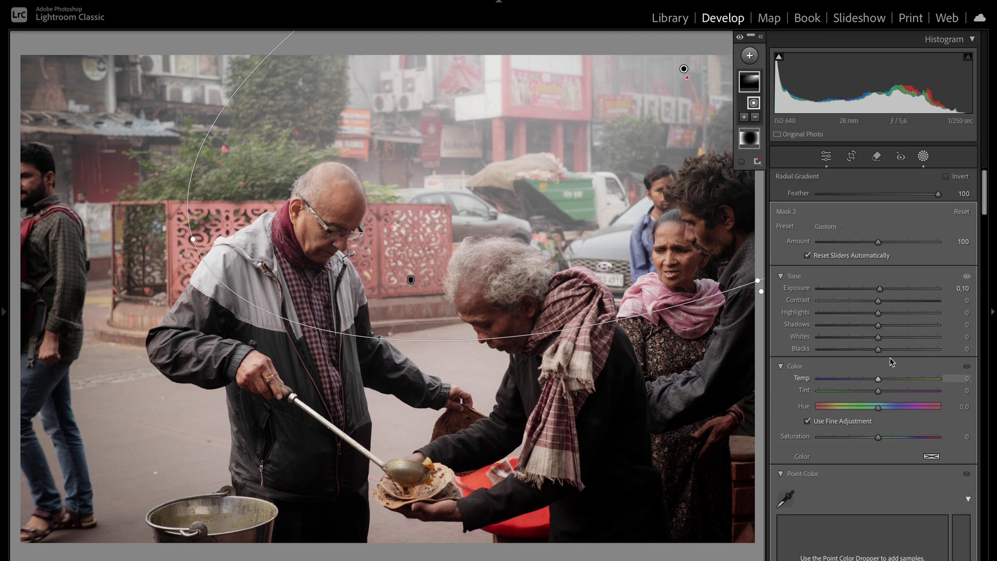
pyautogui.moveTo(878, 379); pyautogui.dragTo(887, 379)
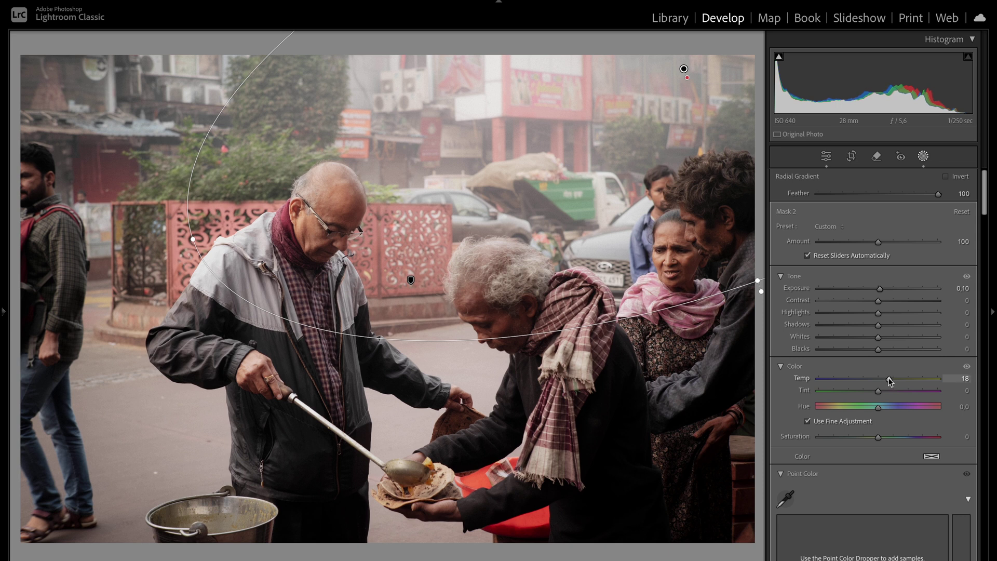
pyautogui.moveTo(888, 379); pyautogui.dragTo(887, 382)
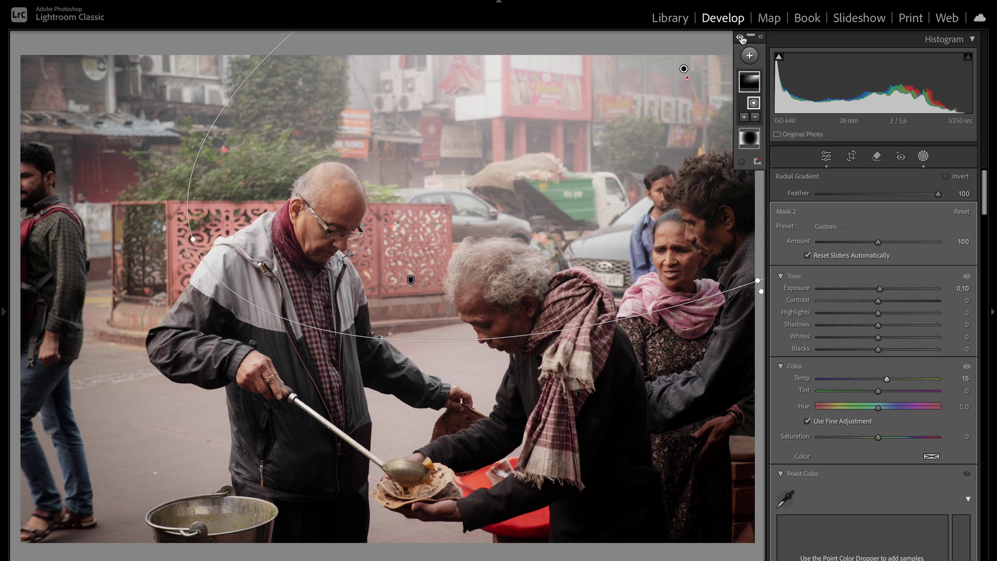
# Add a tilted linear gradient mask rising from the lower-left corner over the foreground
pyautogui.click(750, 55)
pyautogui.press('Escape')
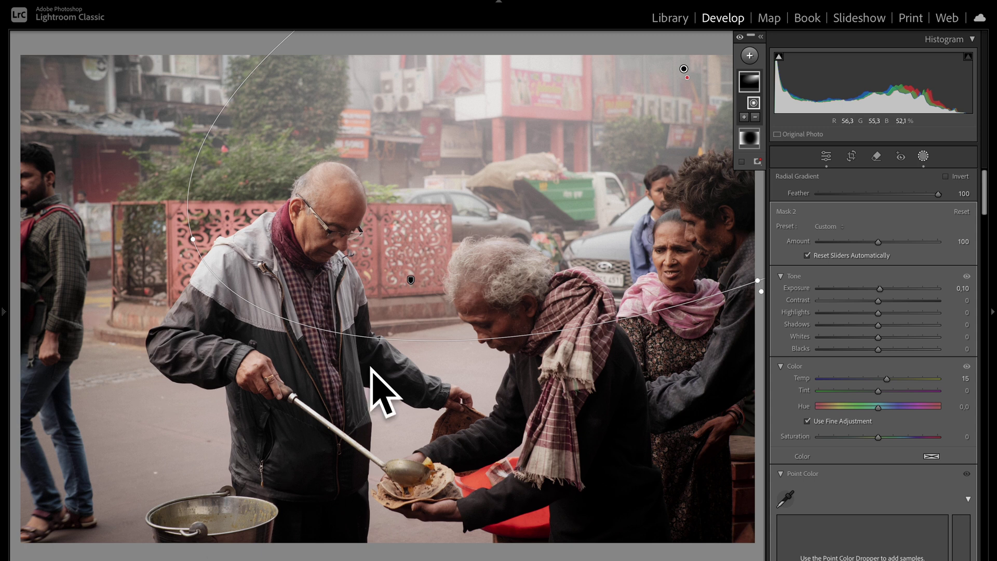
pyautogui.click(749, 55)
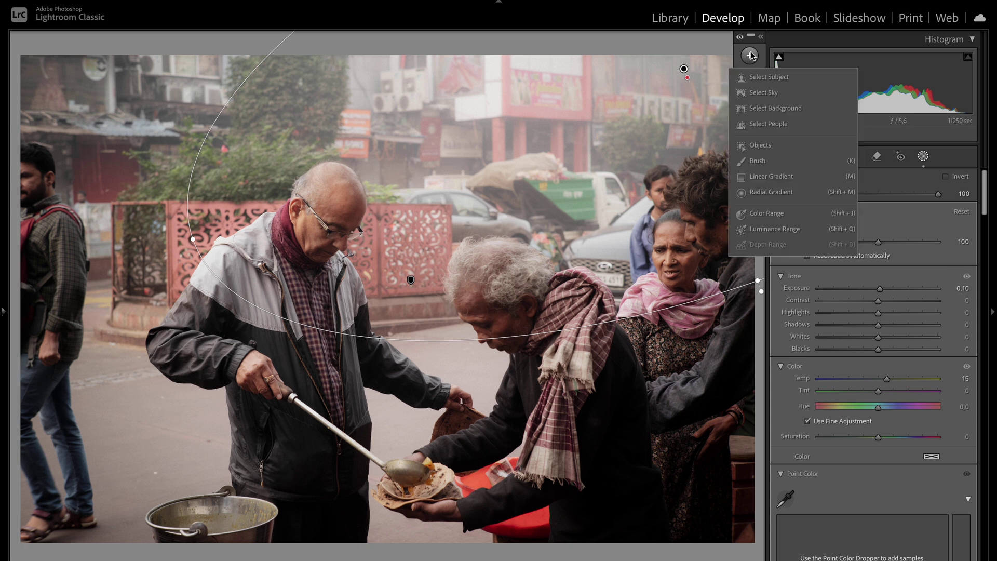
pyautogui.click(814, 175)
pyautogui.moveTo(109, 530); pyautogui.dragTo(207, 273)
pyautogui.moveTo(110, 529); pyautogui.dragTo(101, 553)
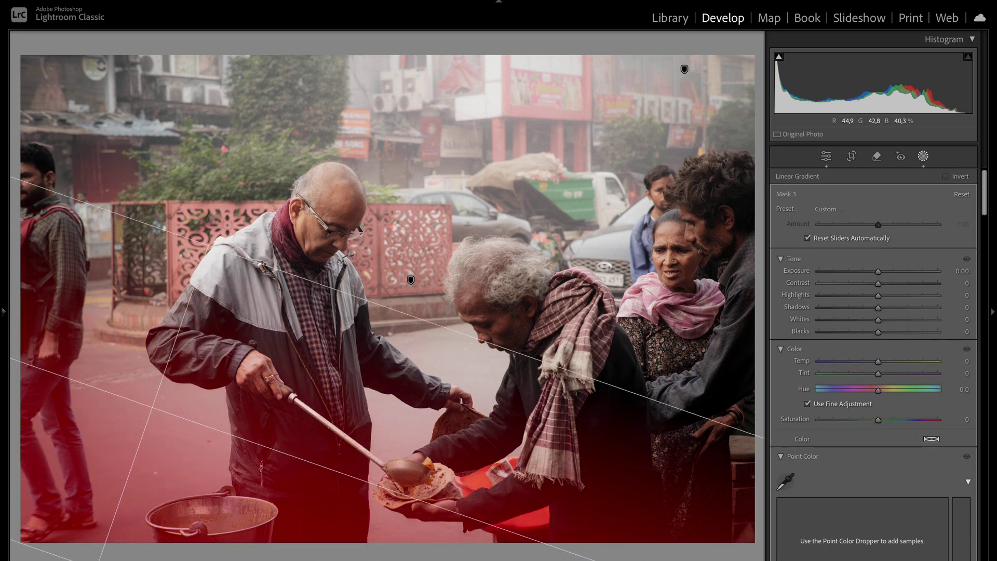
# Darken the linear gradient foreground with Exposure -1.01 and Blacks -18, and shift its Tint toward green
pyautogui.moveTo(877, 272); pyautogui.dragTo(862, 269)
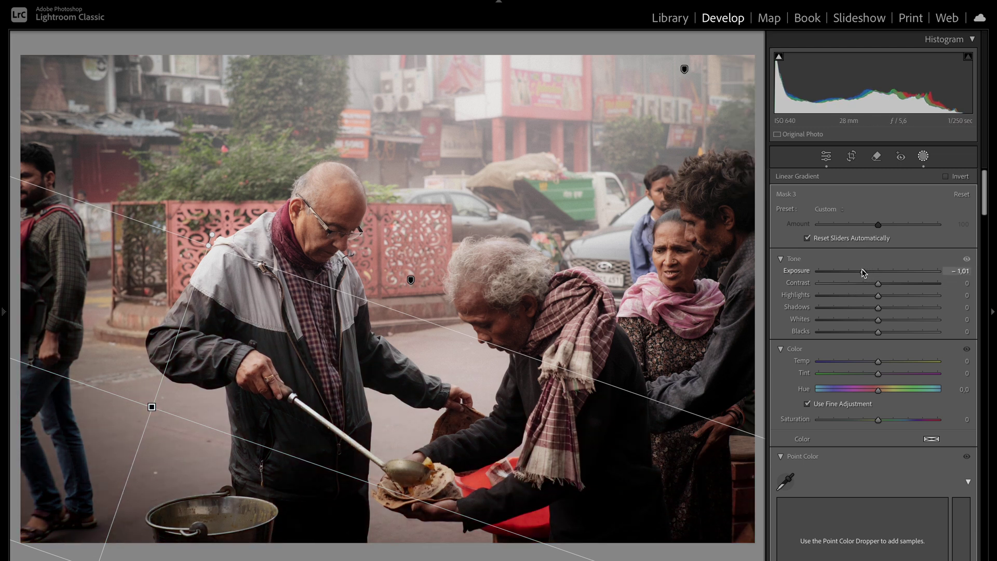
pyautogui.moveTo(878, 331); pyautogui.dragTo(869, 332)
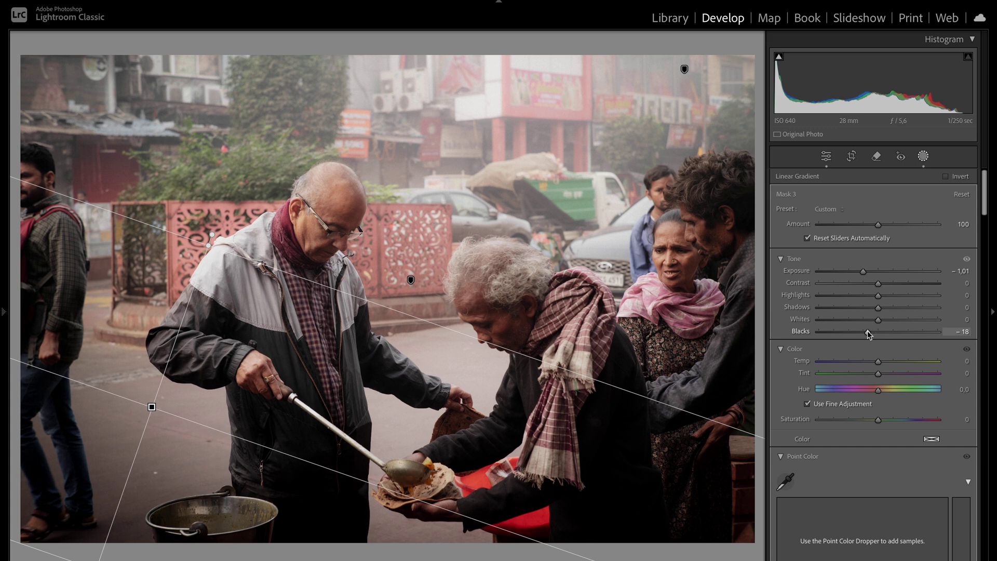
pyautogui.moveTo(879, 374); pyautogui.dragTo(859, 369)
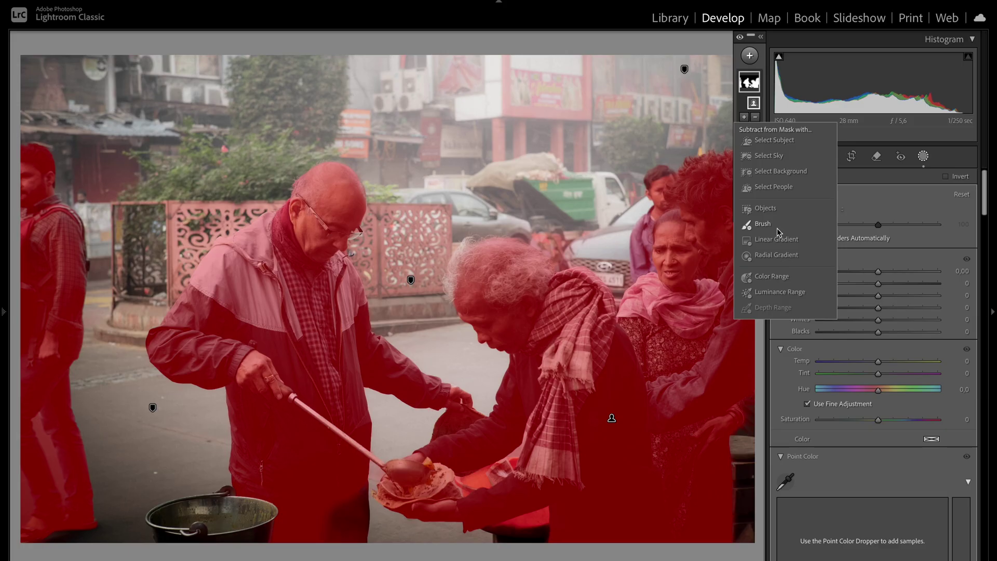
# Subtract the man at the far left and the onlookers at the right from the subject mask with a brush
pyautogui.click(777, 227)
pyautogui.moveTo(63, 241)
pyautogui.mouseDown()
pyautogui.moveTo(39, 166)
pyautogui.moveTo(42, 207)
pyautogui.moveTo(39, 197)
pyautogui.moveTo(57, 235)
pyautogui.moveTo(52, 364)
pyautogui.moveTo(67, 457)
pyautogui.moveTo(26, 540)
pyautogui.moveTo(67, 514)
pyautogui.moveTo(57, 498)
pyautogui.mouseUp()
pyautogui.moveTo(709, 160)
pyautogui.mouseDown()
pyautogui.moveTo(740, 232)
pyautogui.moveTo(726, 195)
pyautogui.moveTo(753, 184)
pyautogui.moveTo(687, 152)
pyautogui.moveTo(707, 275)
pyautogui.moveTo(679, 319)
pyautogui.moveTo(656, 307)
pyautogui.moveTo(713, 372)
pyautogui.moveTo(750, 298)
pyautogui.moveTo(735, 260)
pyautogui.moveTo(718, 453)
pyautogui.moveTo(704, 401)
pyautogui.moveTo(687, 474)
pyautogui.moveTo(695, 400)
pyautogui.moveTo(719, 485)
pyautogui.moveTo(723, 529)
pyautogui.moveTo(710, 534)
pyautogui.moveTo(674, 479)
pyautogui.moveTo(680, 522)
pyautogui.moveTo(703, 524)
pyautogui.moveTo(692, 371)
pyautogui.moveTo(694, 412)
pyautogui.moveTo(670, 354)
pyautogui.mouseUp()
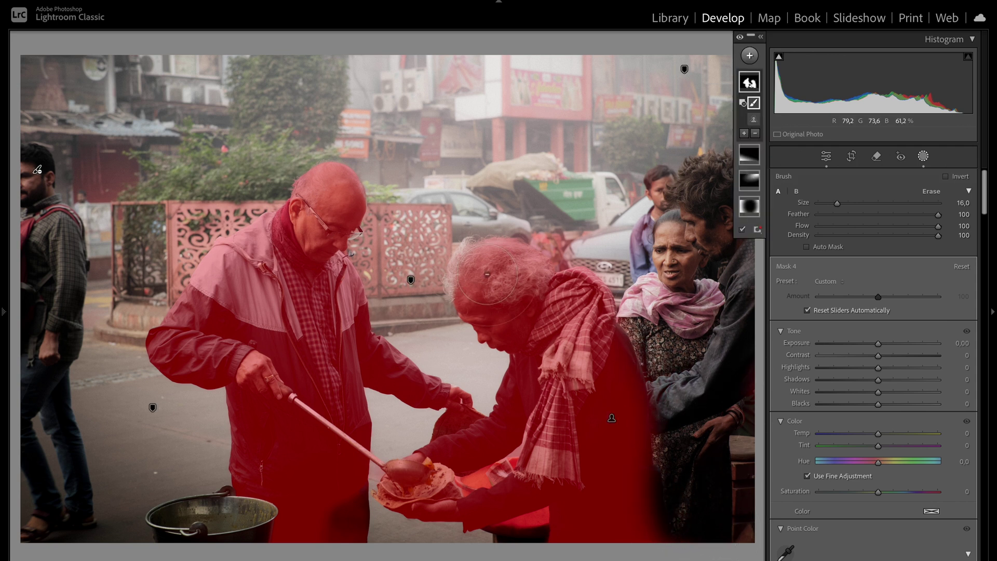
# Set Whites to 13 and Clarity to 11 on the mask covering the two main men, and close masking
pyautogui.scroll(-2, 868, 331)
pyautogui.scroll(1, 868, 332)
pyautogui.moveTo(878, 313); pyautogui.dragTo(887, 313)
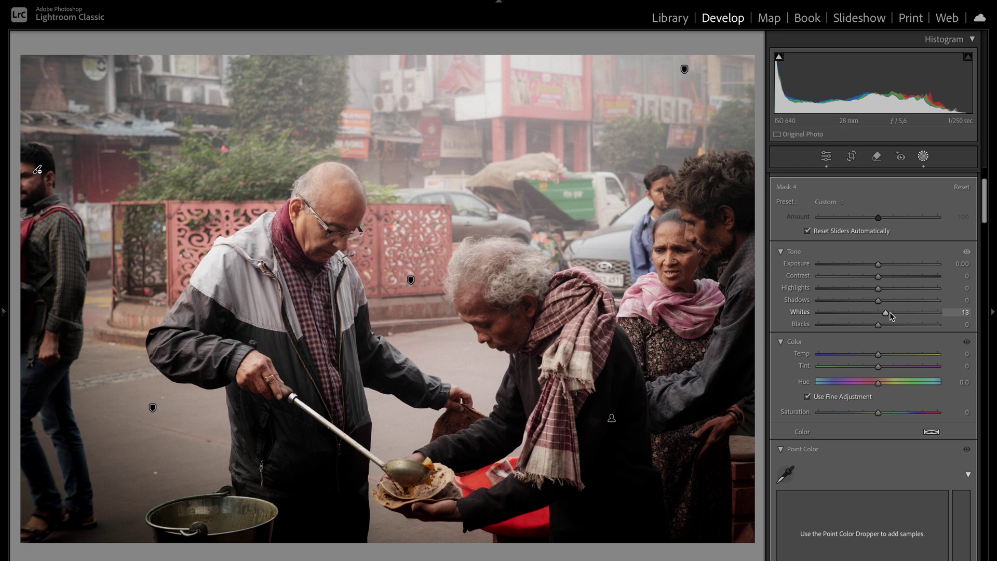
pyautogui.scroll(-5, 812, 376)
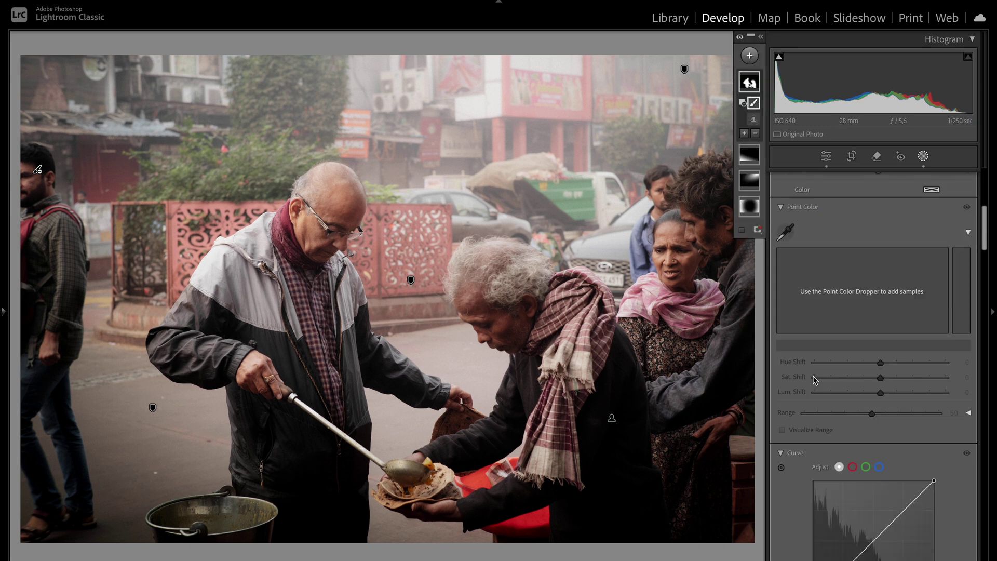
pyautogui.scroll(-5, 852, 400)
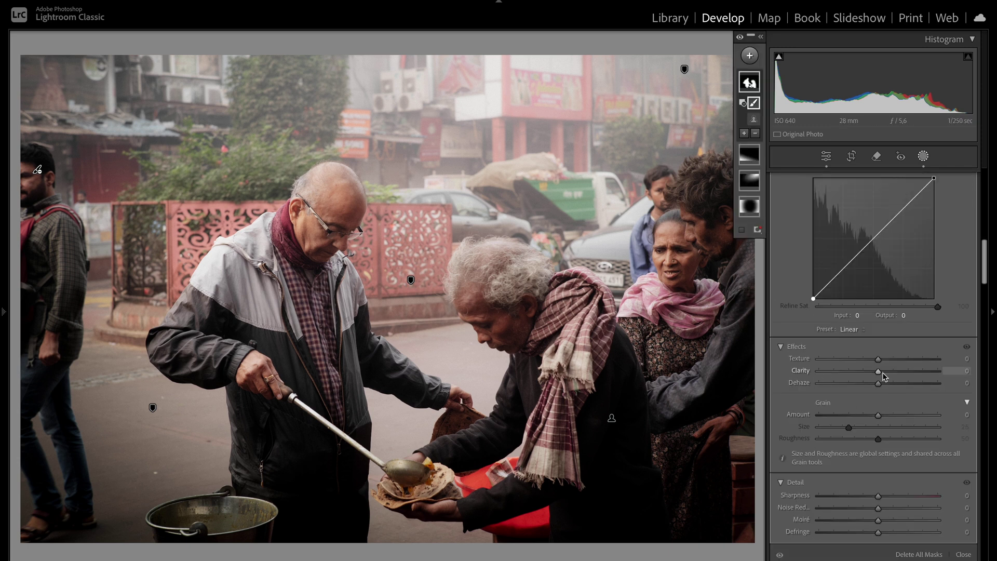
pyautogui.moveTo(879, 372); pyautogui.dragTo(938, 371)
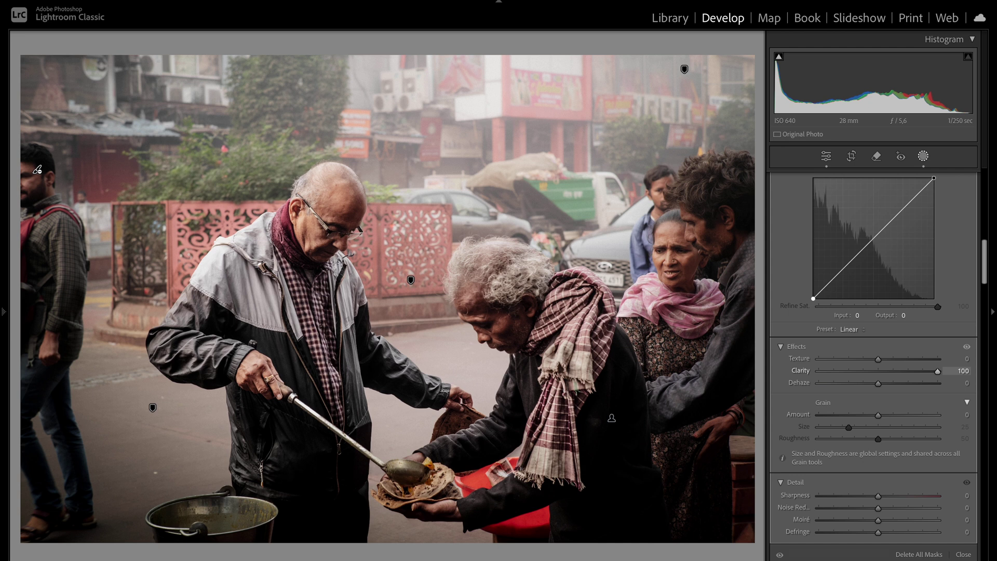
pyautogui.moveTo(930, 377); pyautogui.dragTo(885, 372)
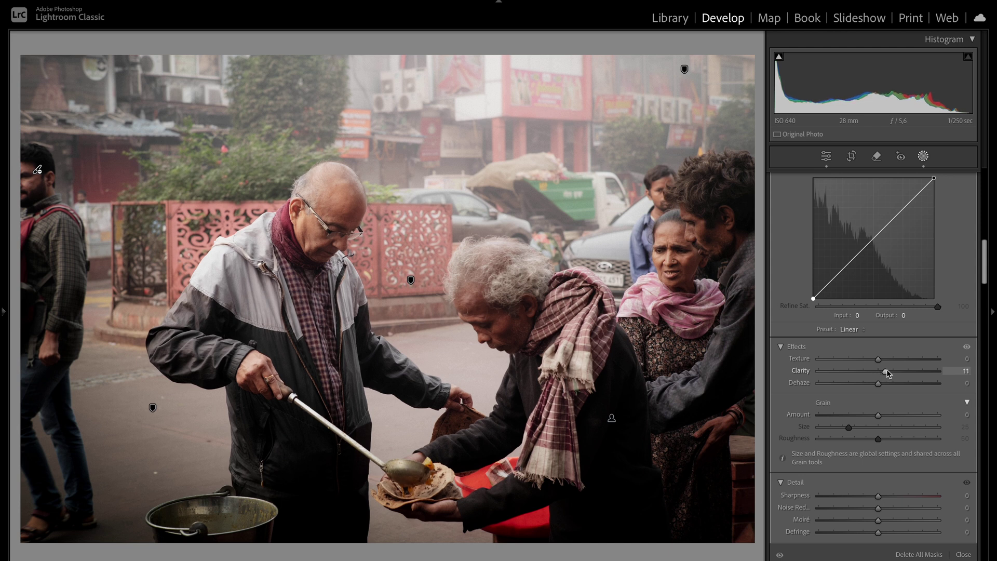
pyautogui.moveTo(886, 372); pyautogui.dragTo(887, 372)
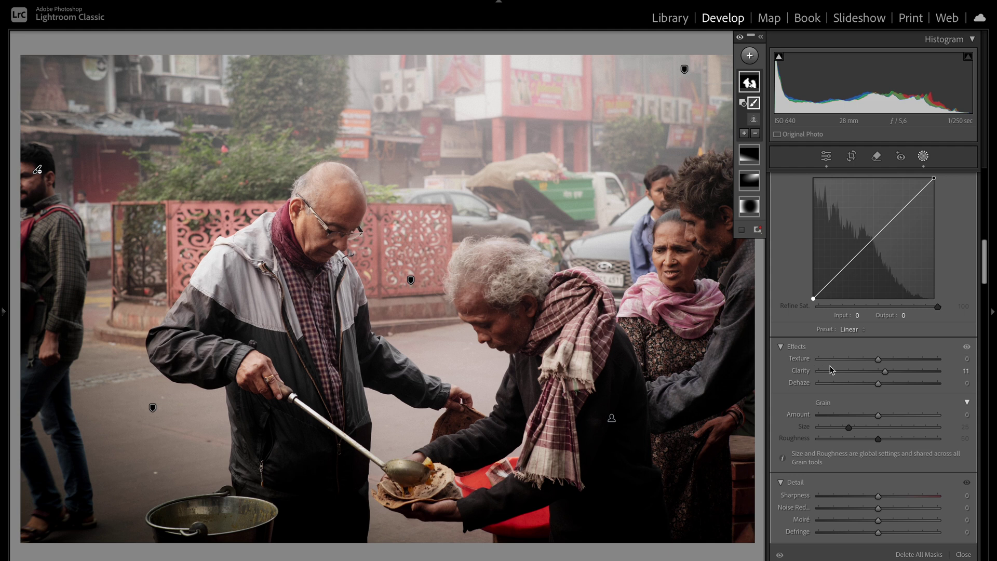
pyautogui.scroll(5, 830, 366)
pyautogui.scroll(5, 830, 367)
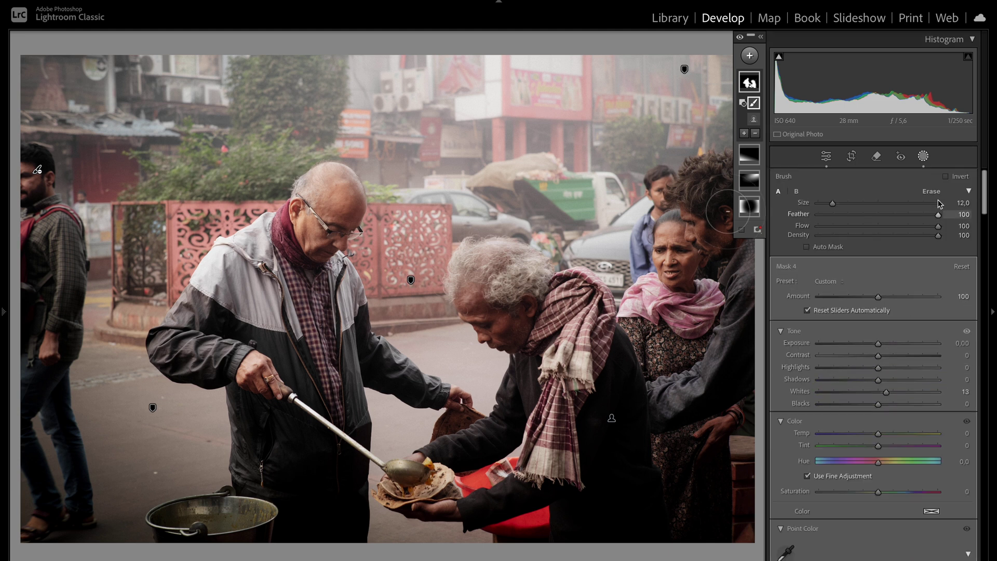
pyautogui.click(924, 156)
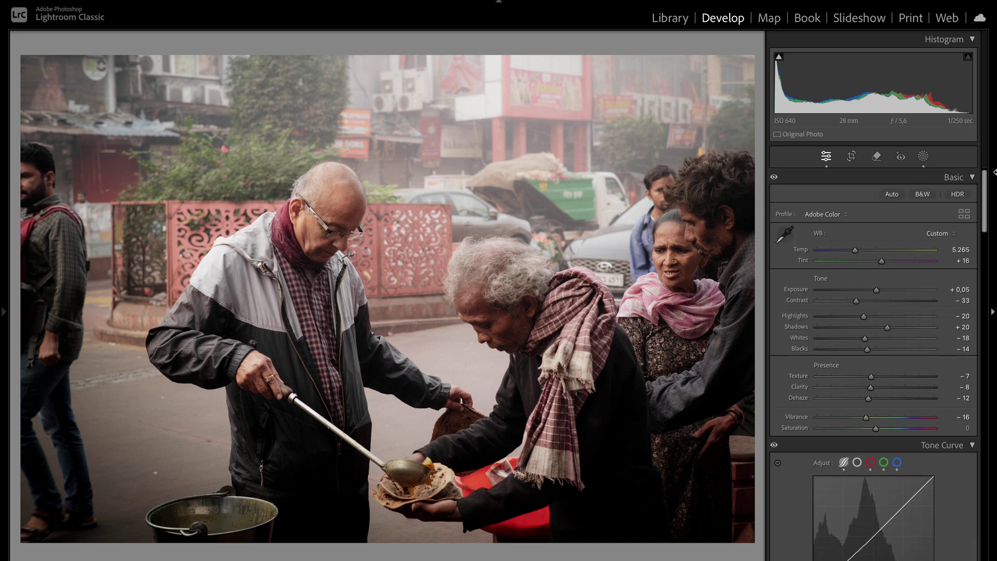
# View the photo in black and white and darken the onlooking woman's face with a brush mask at Exposure -0.30
pyautogui.click(923, 195)
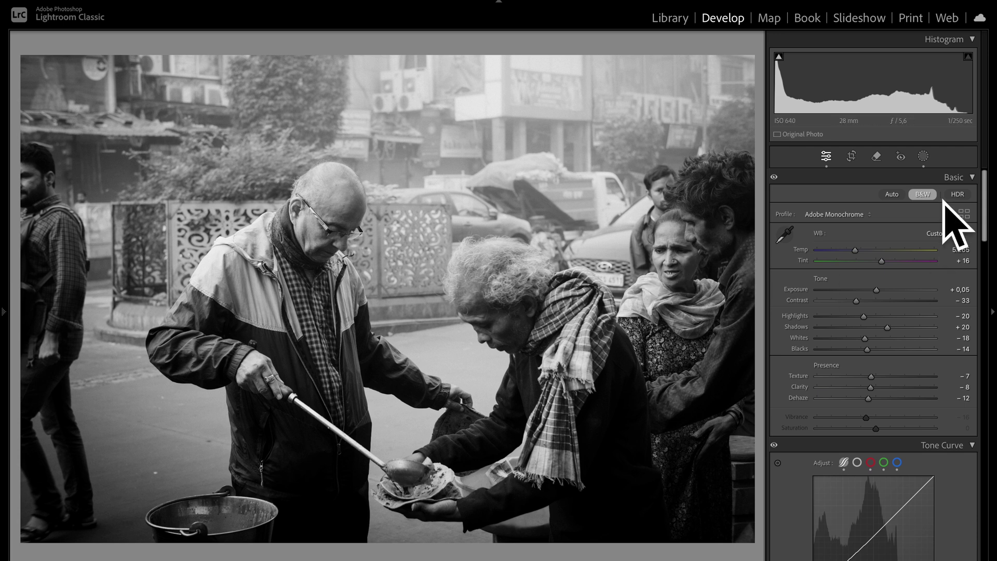
pyautogui.click(924, 156)
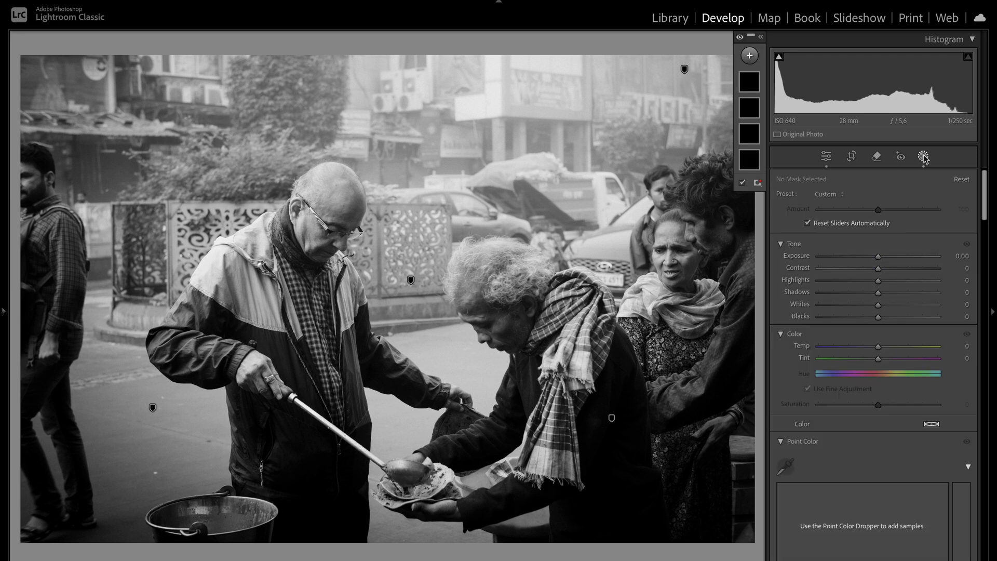
pyautogui.click(750, 55)
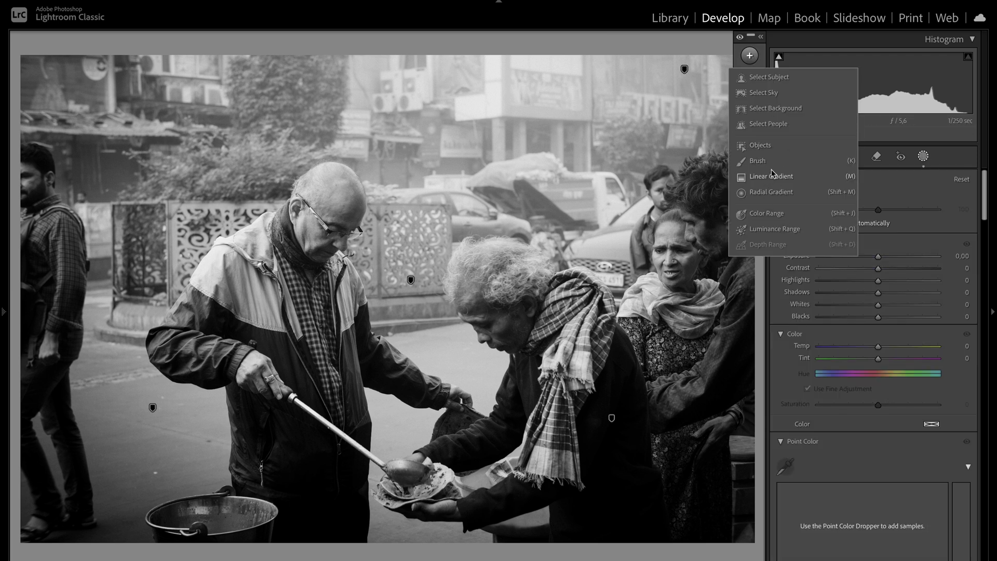
pyautogui.click(759, 161)
pyautogui.moveTo(696, 234)
pyautogui.mouseDown()
pyautogui.moveTo(678, 289)
pyautogui.moveTo(654, 309)
pyautogui.moveTo(685, 249)
pyautogui.mouseUp()
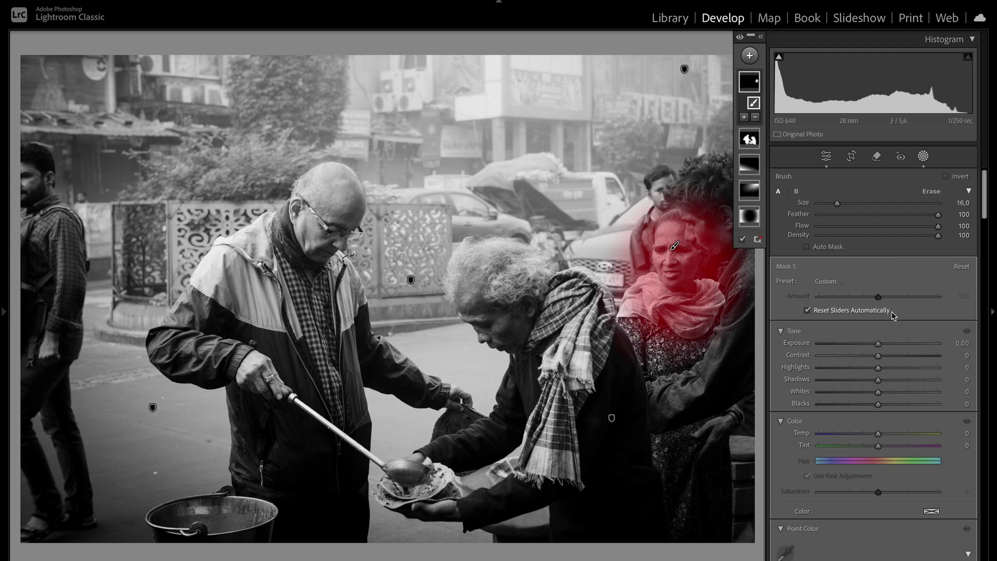
pyautogui.moveTo(879, 345); pyautogui.dragTo(874, 343)
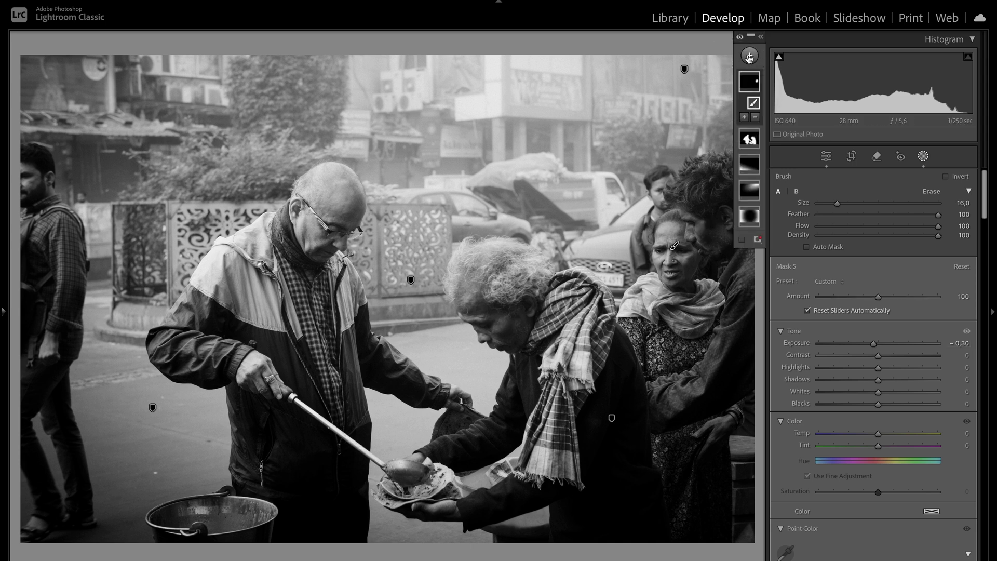
# Brighten the white-haired man's head with a new brush mask at Exposure 0.28, and return the photo to color
pyautogui.click(750, 56)
pyautogui.click(755, 161)
pyautogui.moveTo(514, 259)
pyautogui.mouseDown()
pyautogui.moveTo(483, 306)
pyautogui.moveTo(525, 353)
pyautogui.moveTo(520, 366)
pyautogui.moveTo(500, 330)
pyautogui.mouseUp()
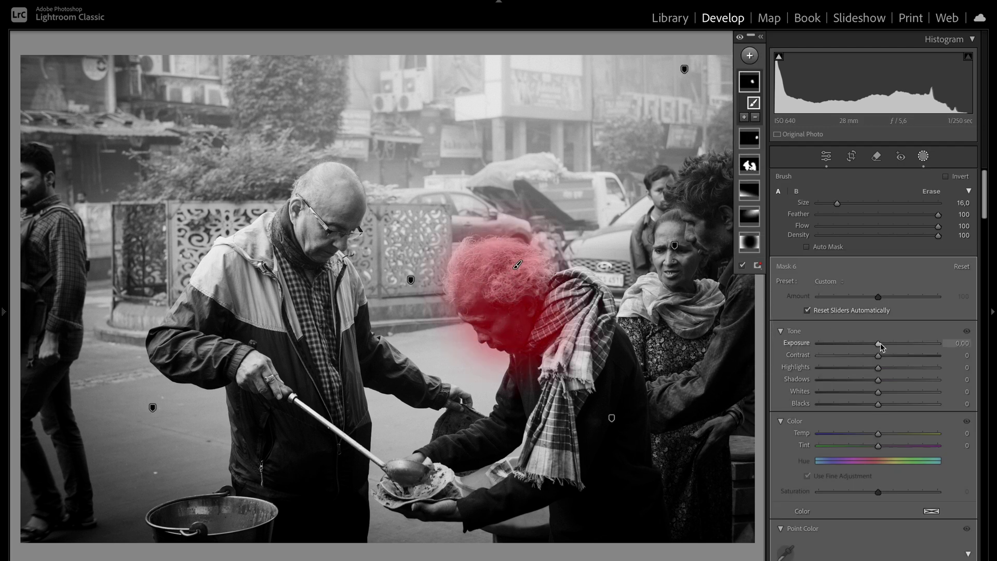
pyautogui.moveTo(879, 344); pyautogui.dragTo(884, 344)
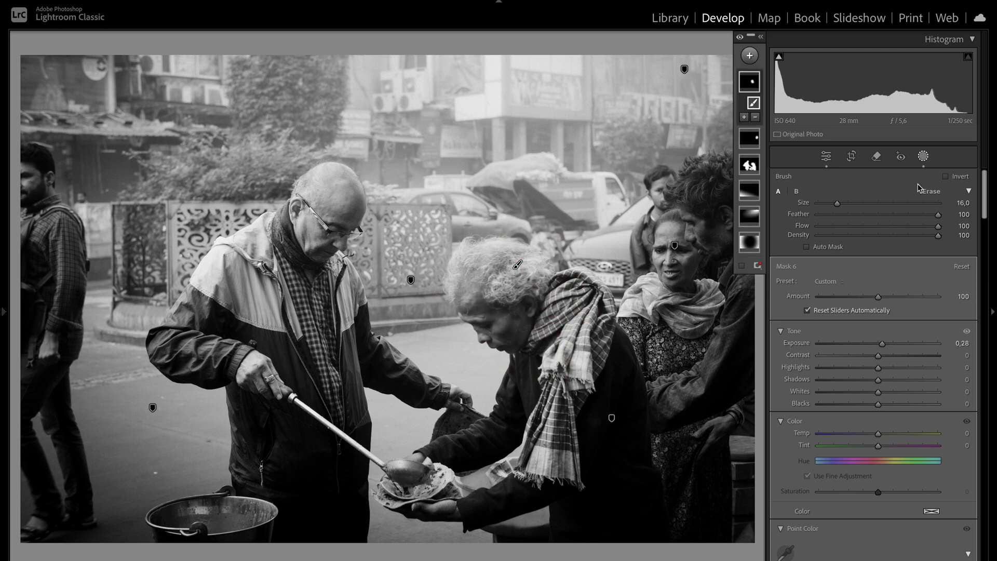
pyautogui.click(926, 155)
pyautogui.click(928, 194)
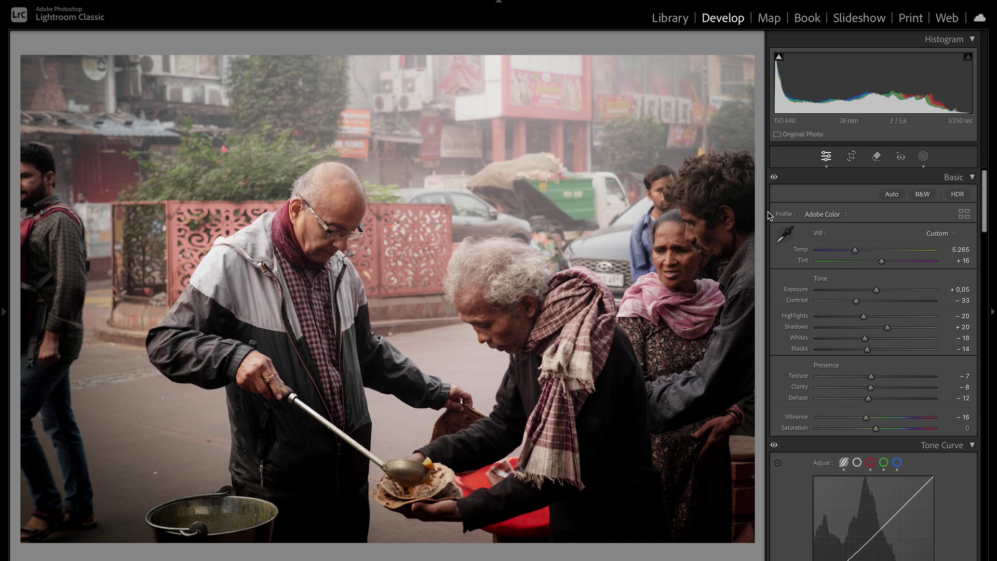
# Crop the photo slightly inward from its upper-left corner at the original aspect ratio, and compare it with the unedited version
pyautogui.click(851, 159)
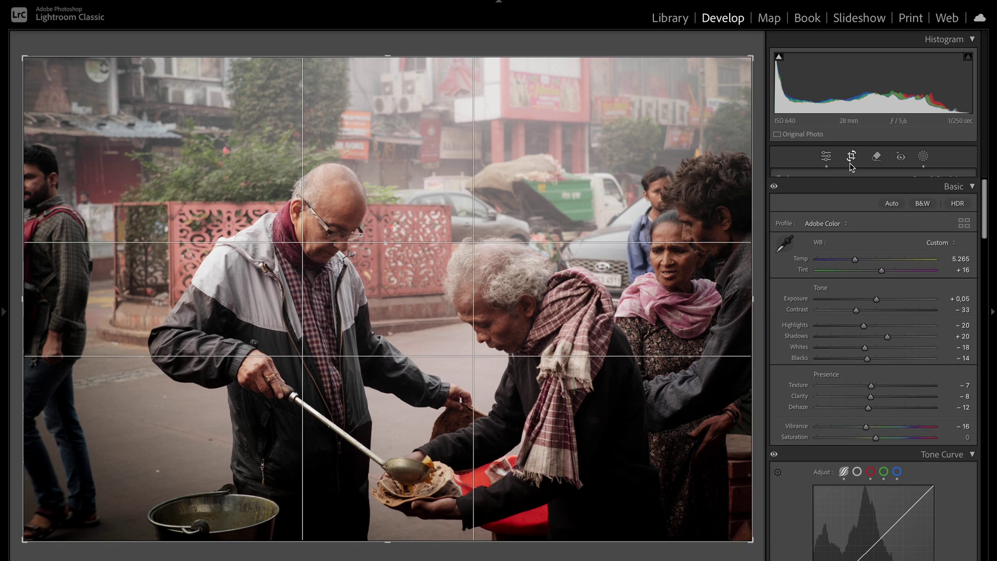
pyautogui.moveTo(21, 58); pyautogui.dragTo(34, 66)
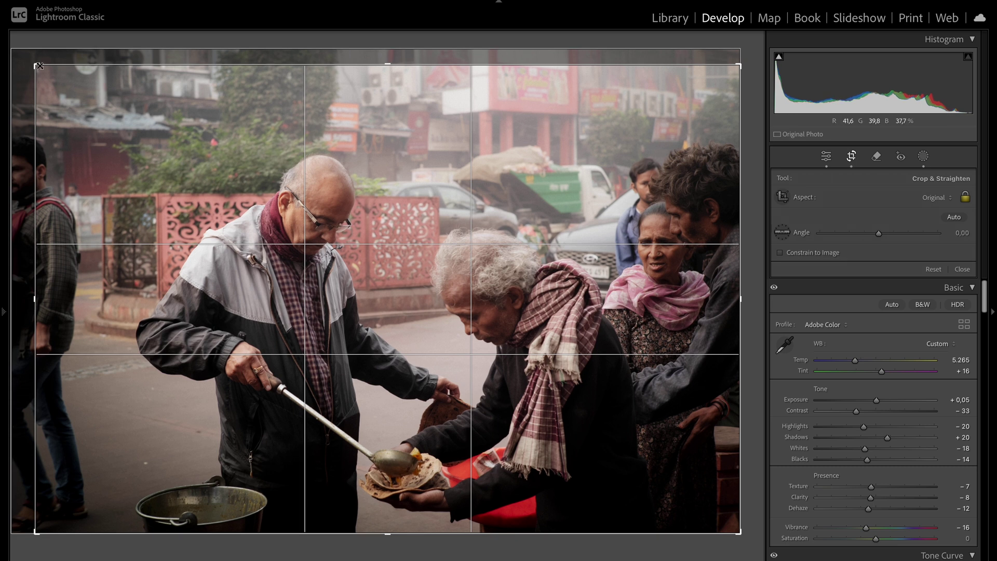
pyautogui.press('Return')
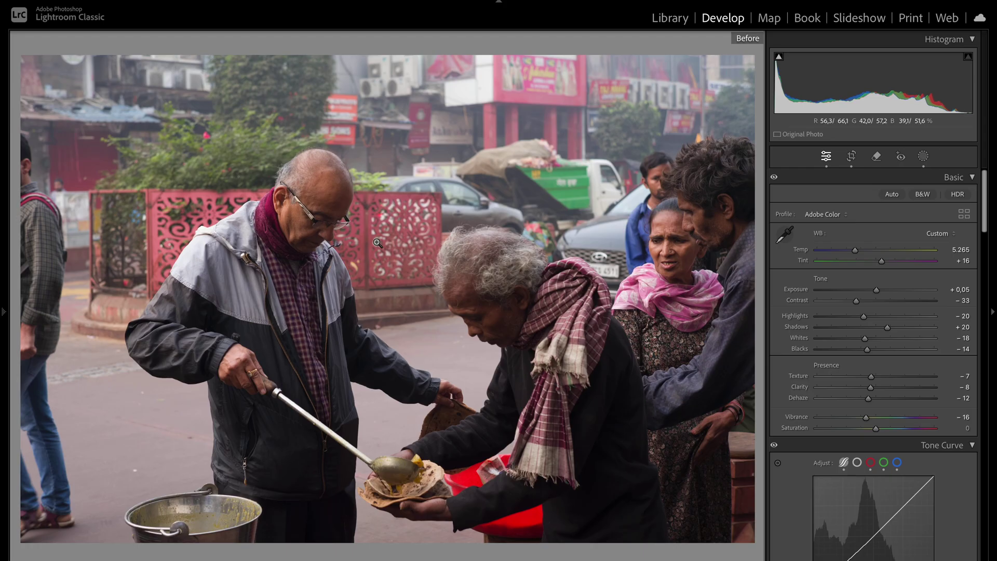
pyautogui.press('\\')
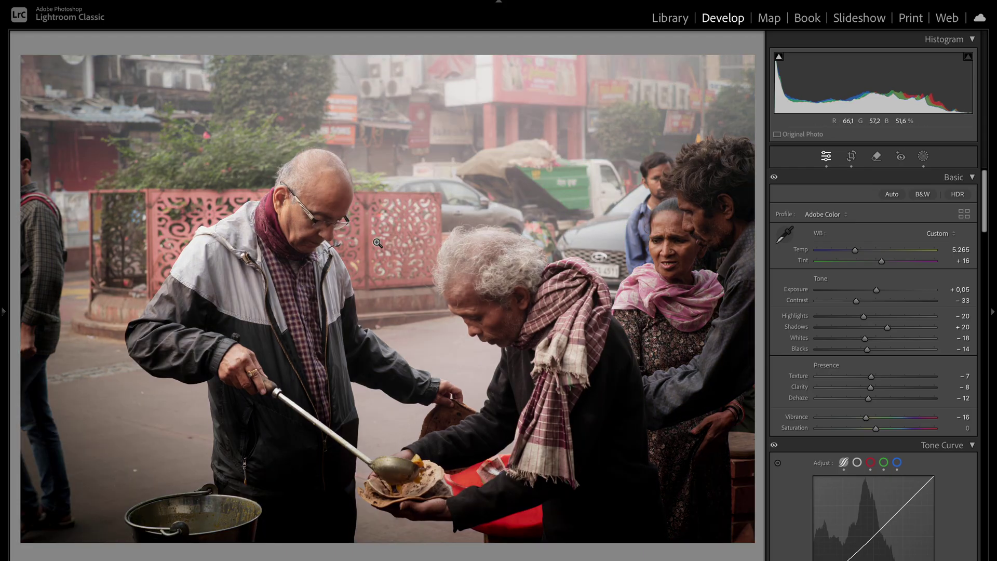